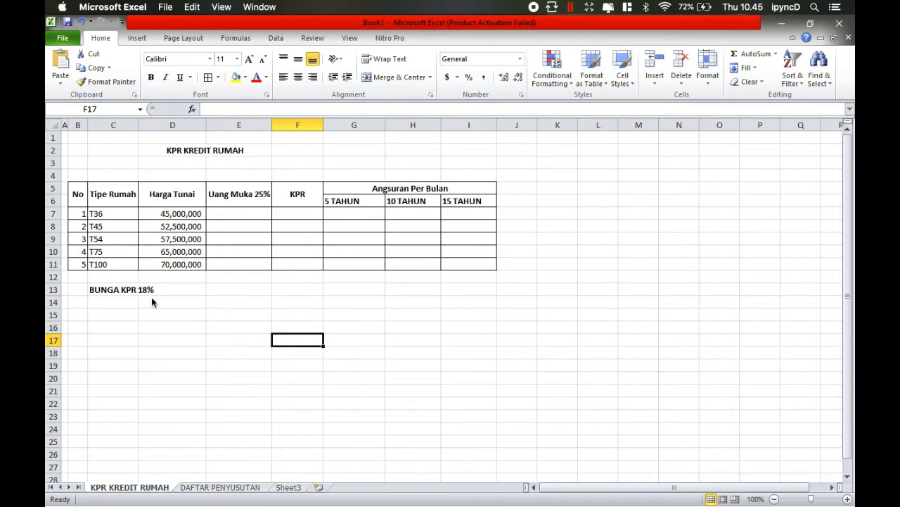
- Set the number format of the T36 cash price in D7 to General
click(181, 217)
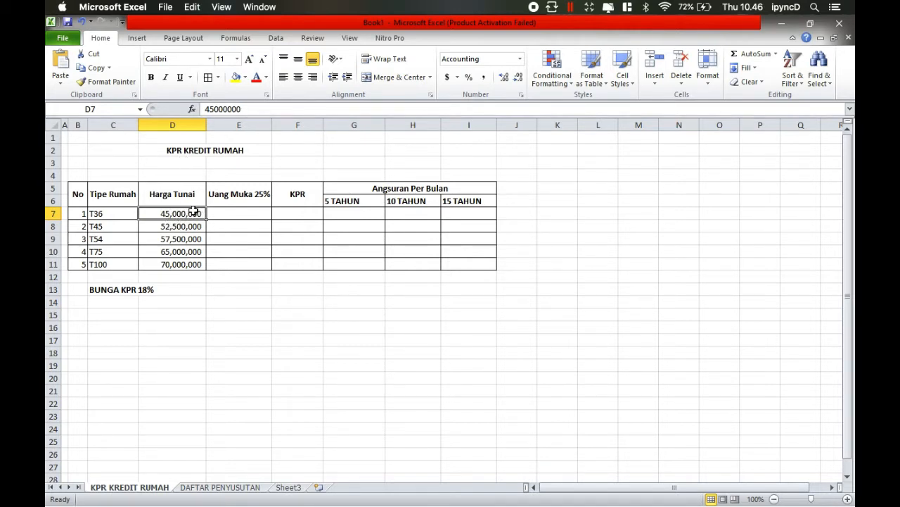
click(521, 60)
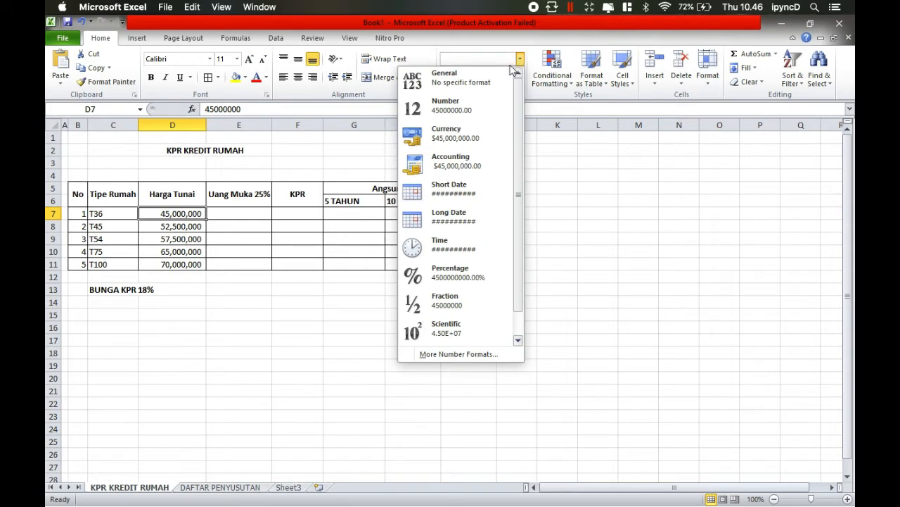
click(496, 86)
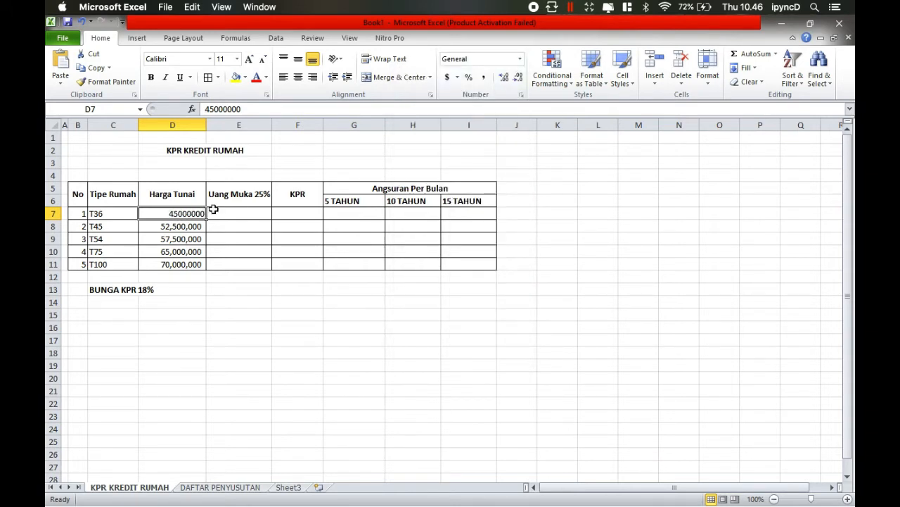
- Format the T36 cash price in D7 as Accounting with no currency symbol and 0 decimal places
click(518, 62)
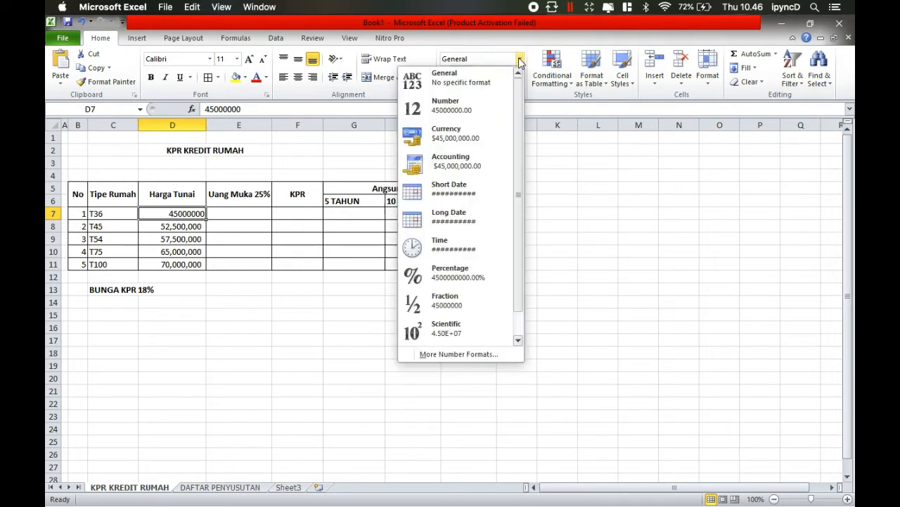
click(489, 162)
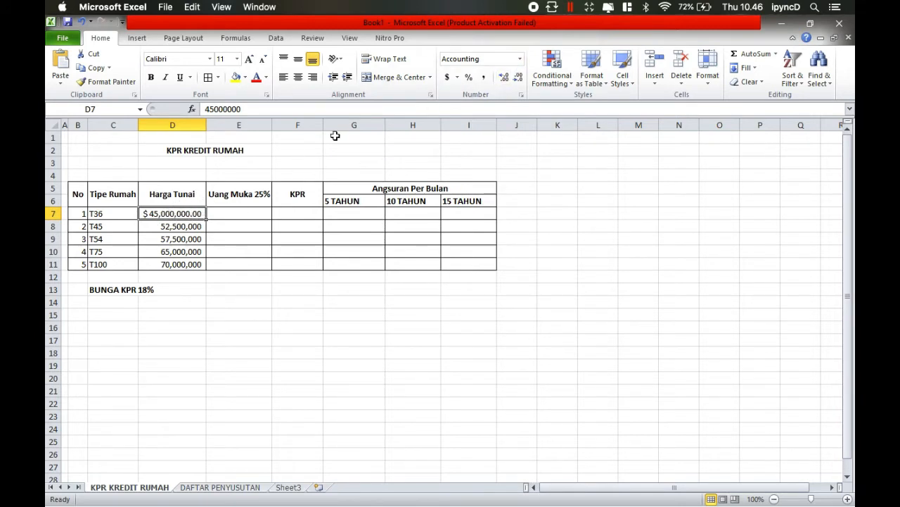
click(458, 78)
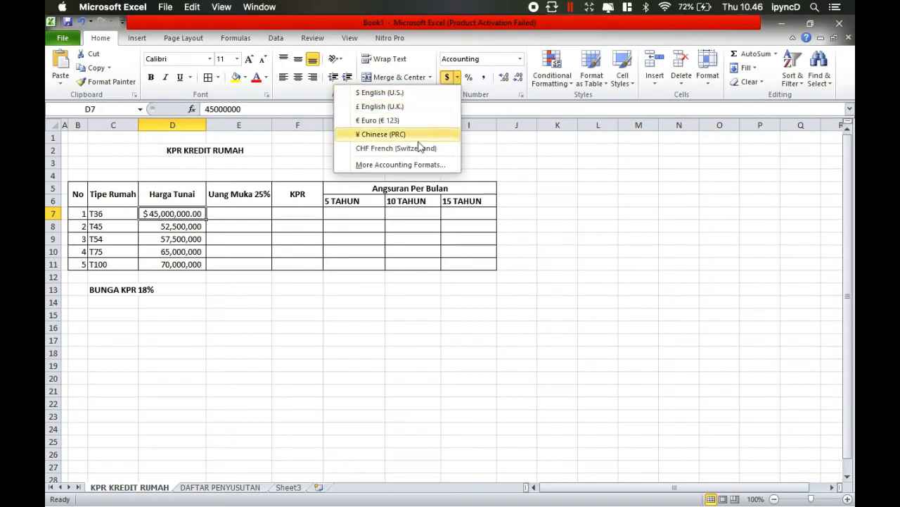
click(408, 164)
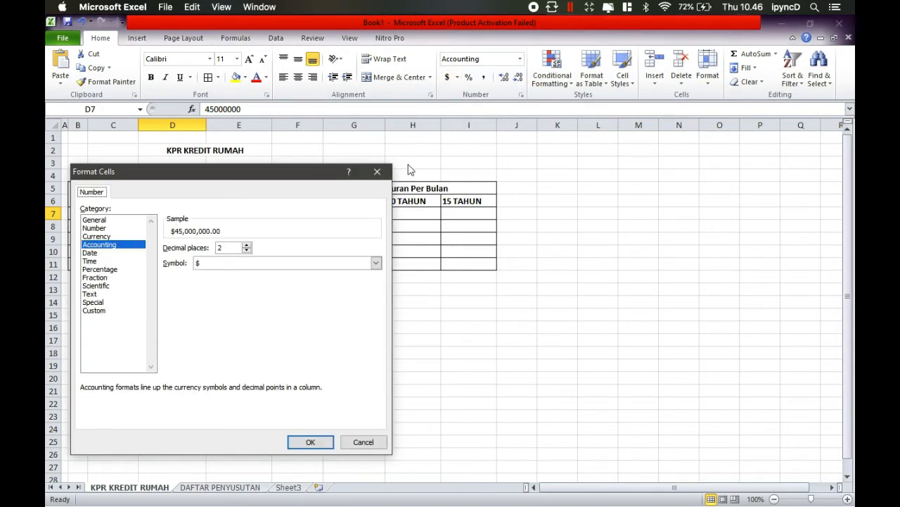
click(289, 264)
click(243, 280)
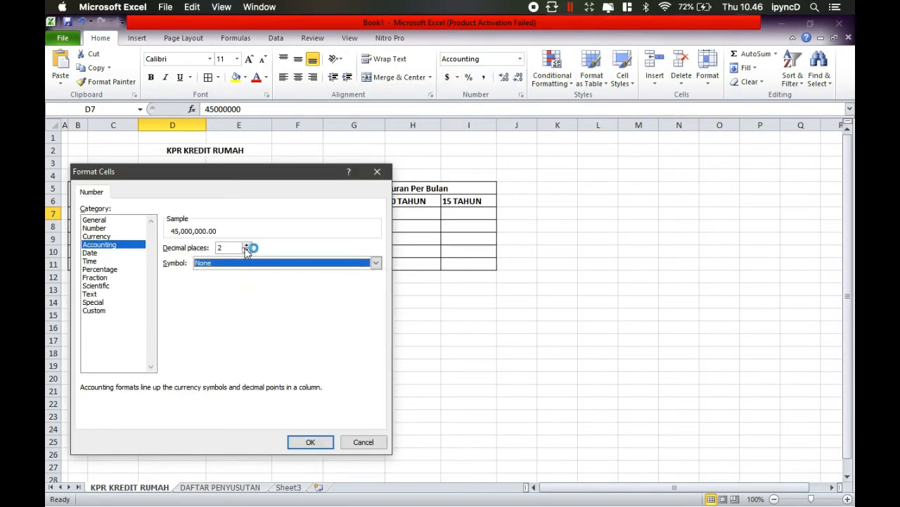
click(247, 245)
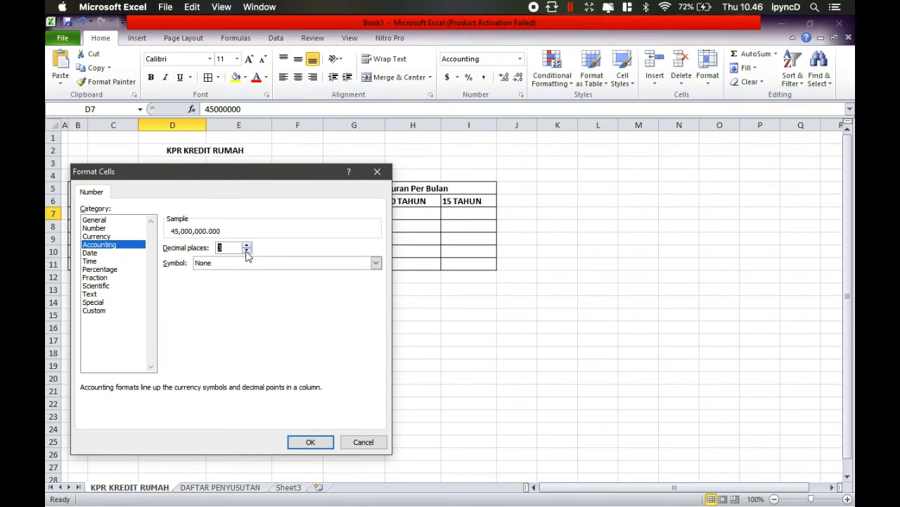
click(246, 251)
click(246, 250)
click(246, 251)
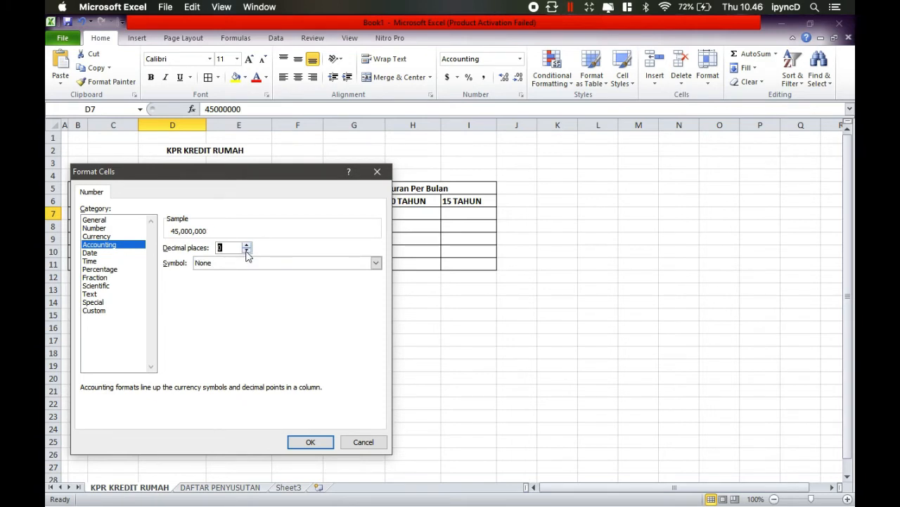
click(309, 441)
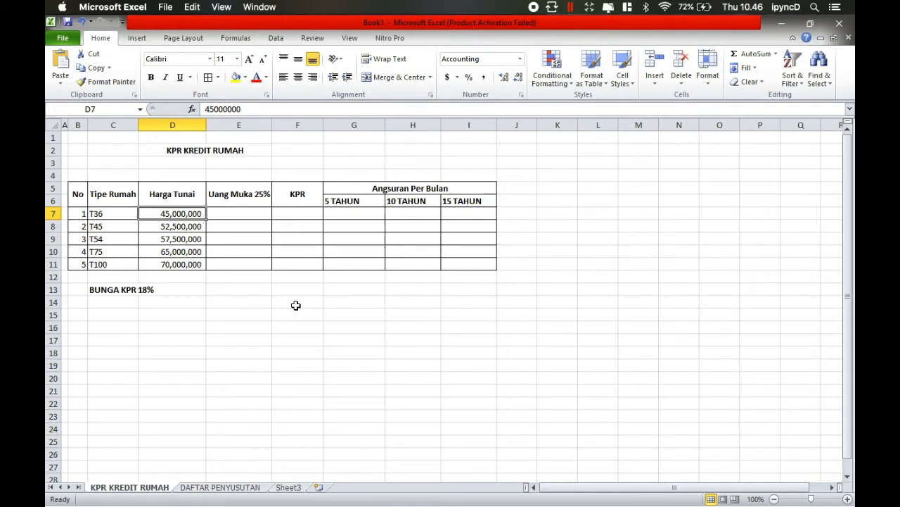
- Calculate the Uang Muka 25% for T36 in E7 with =D7*25% and fill the formula down to E11
click(235, 216)
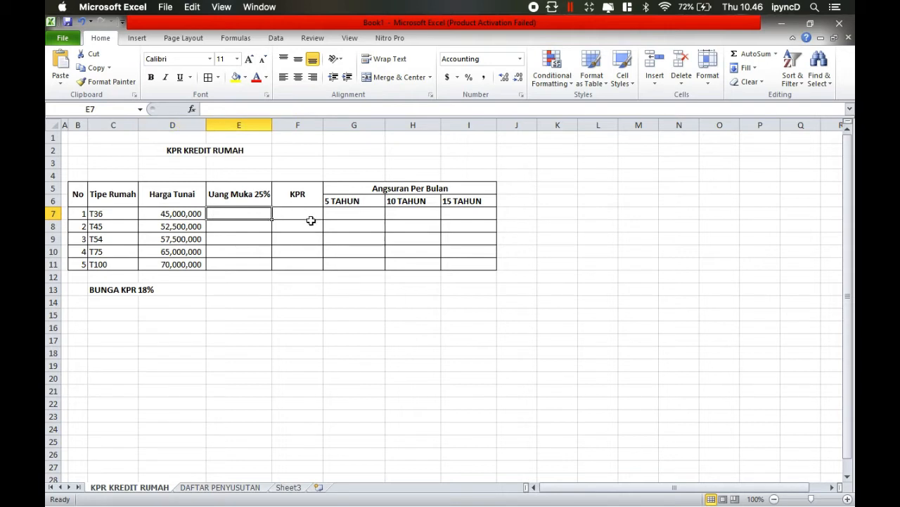
text(=)
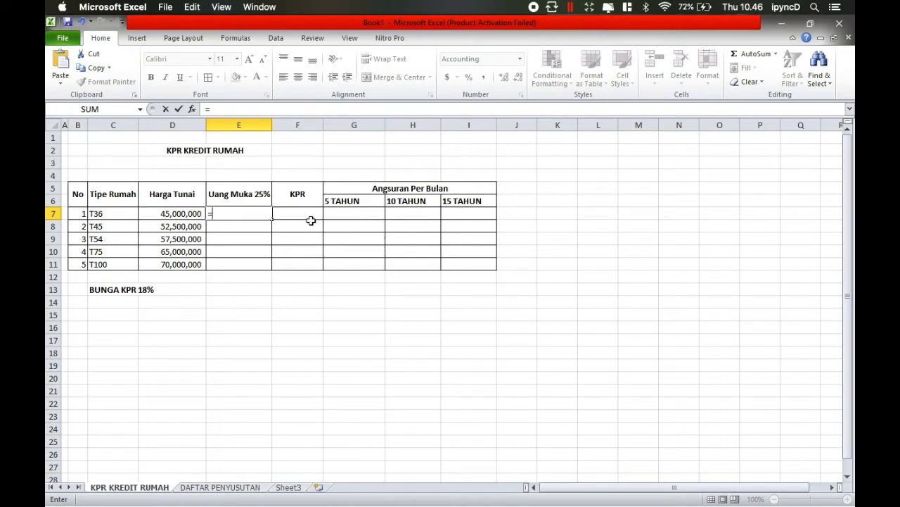
click(183, 214)
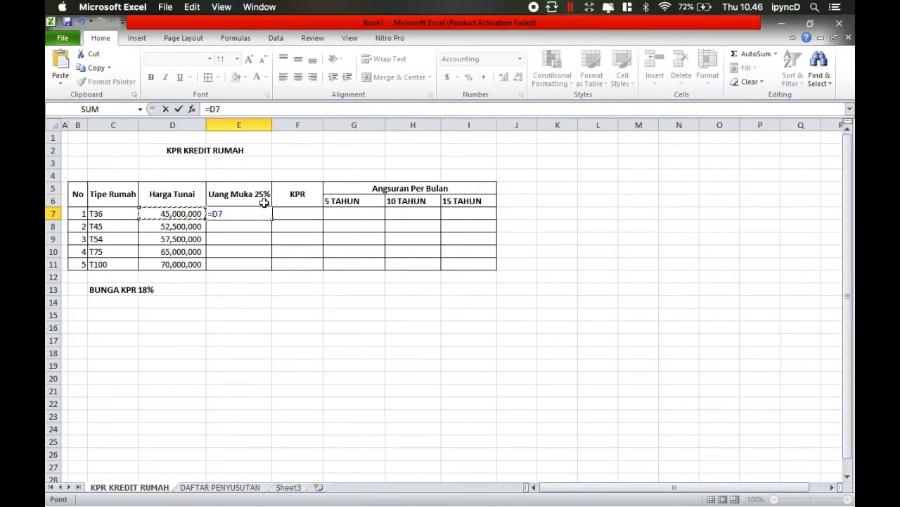
text(*25%)
key(Return)
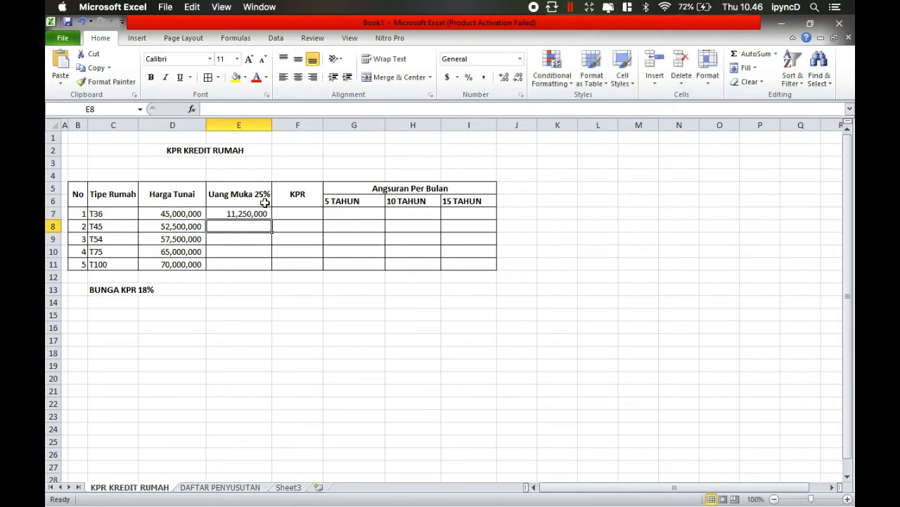
click(260, 214)
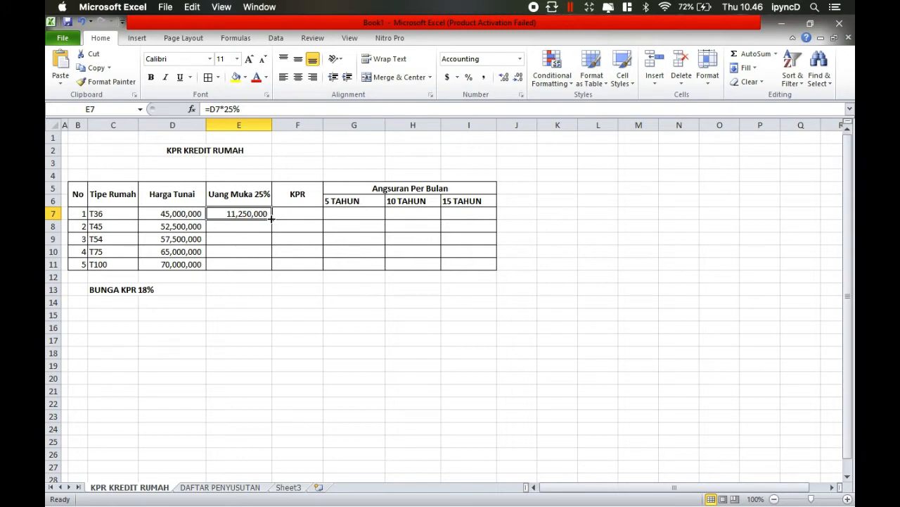
drag(271, 219, 269, 270)
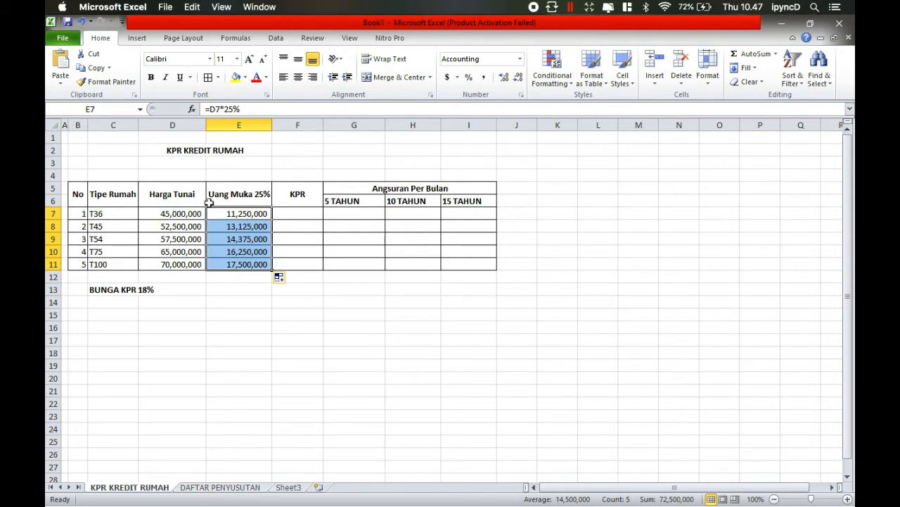
- Calculate the KPR amount for T36 in F7 with =D7-E7 and fill the formula down to F11
click(289, 211)
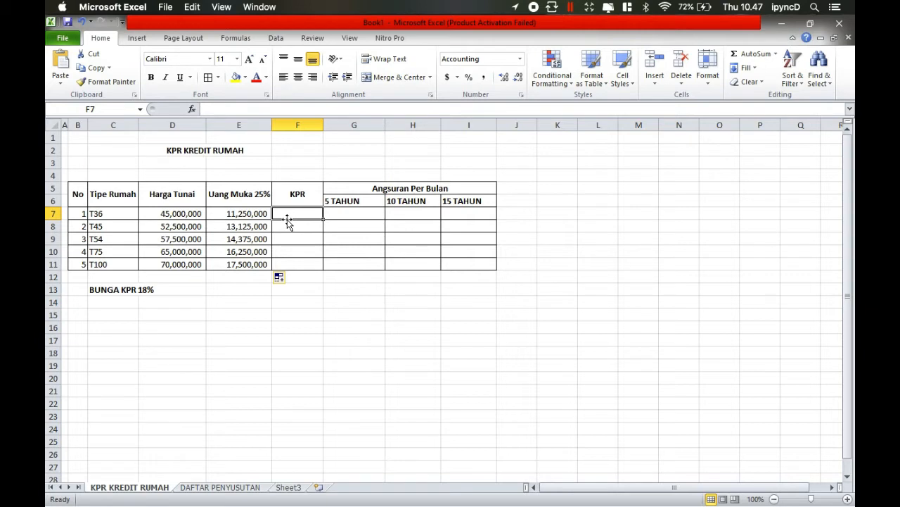
text(=)
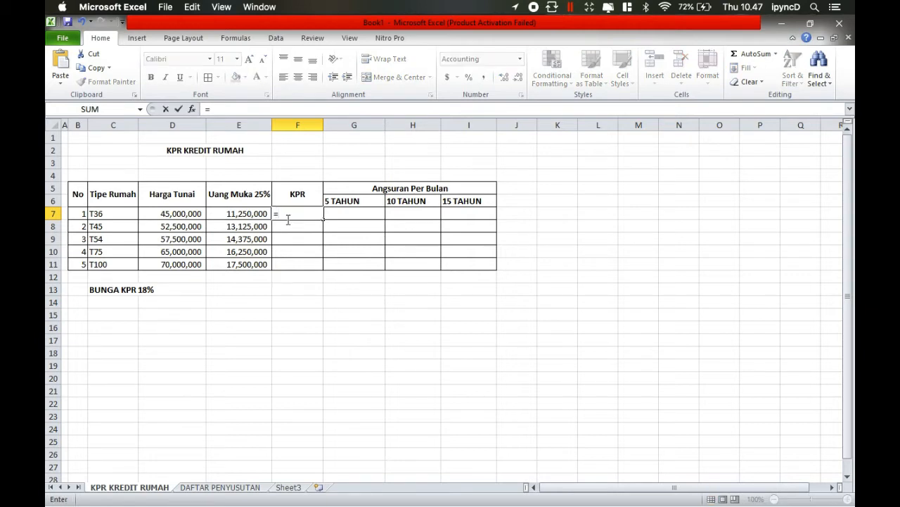
click(197, 214)
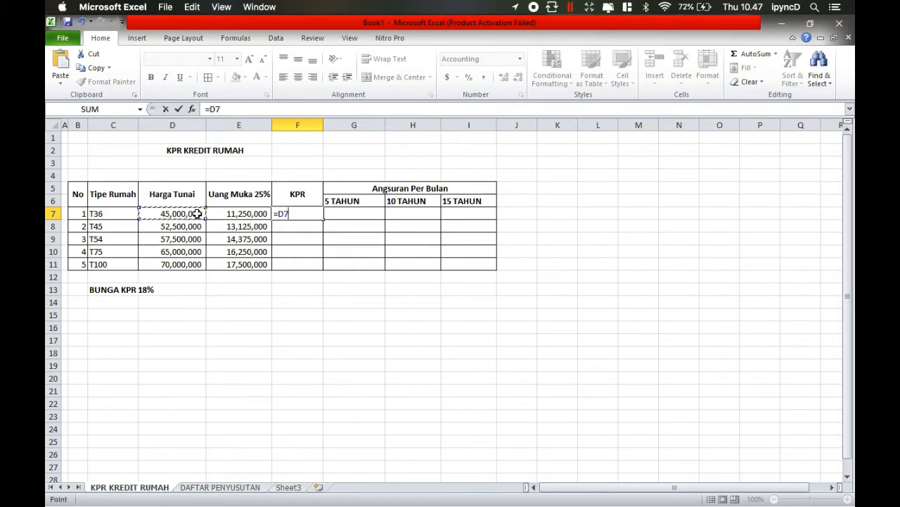
text(-)
click(255, 214)
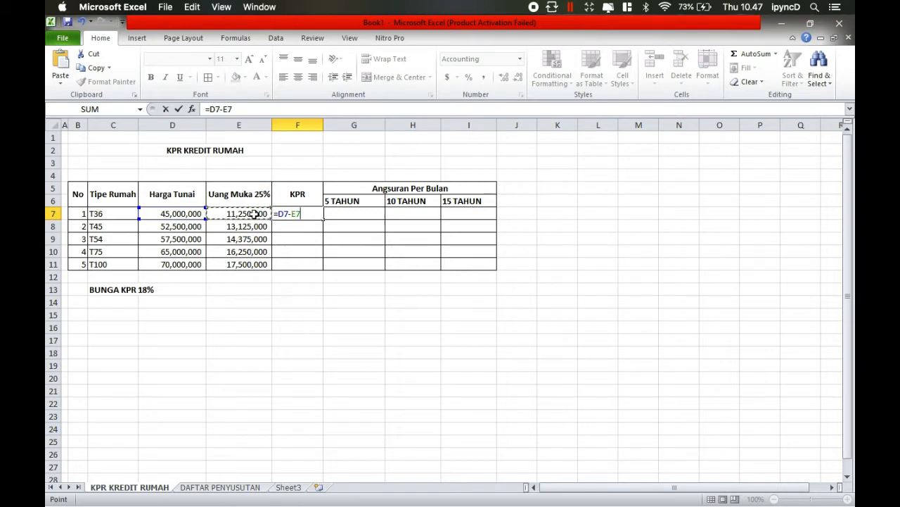
key(Return)
click(309, 214)
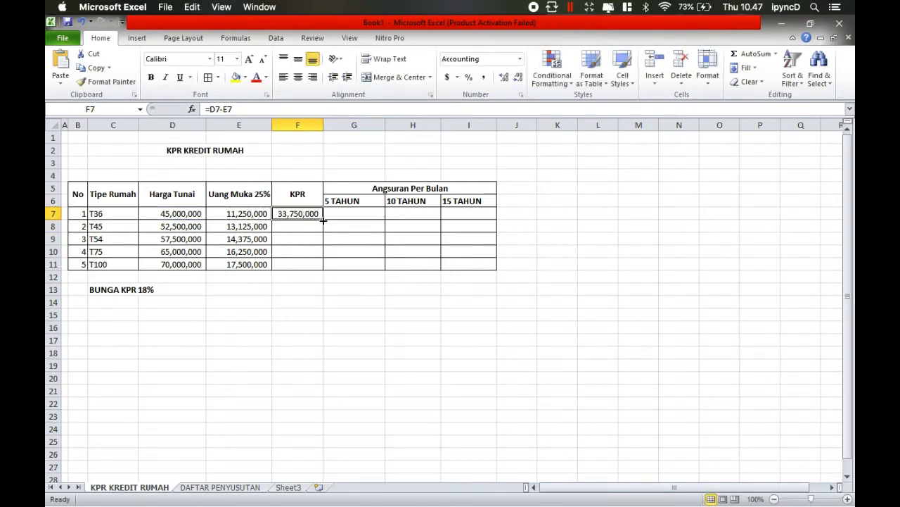
drag(323, 221, 321, 271)
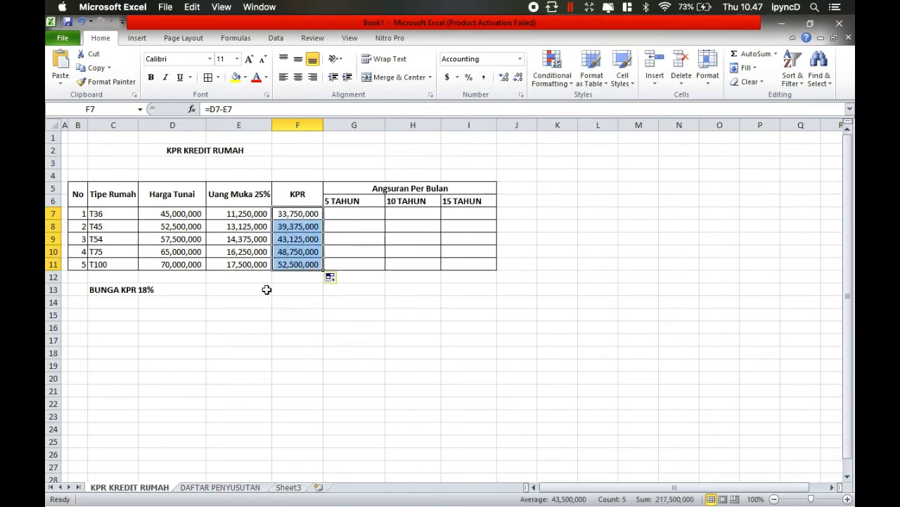
- Calculate the 5-year monthly instalment for T36 in G7 with =PMT(18%/12,5*12,F7)
click(365, 212)
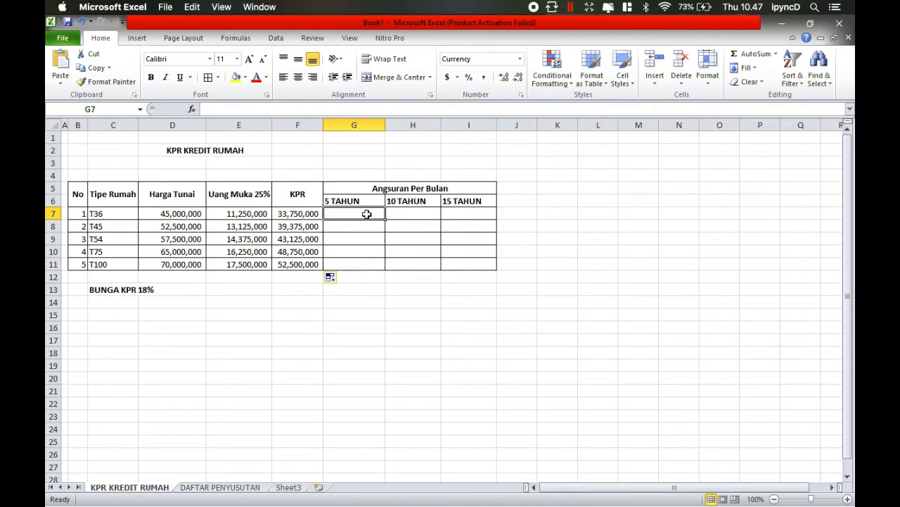
text(=)
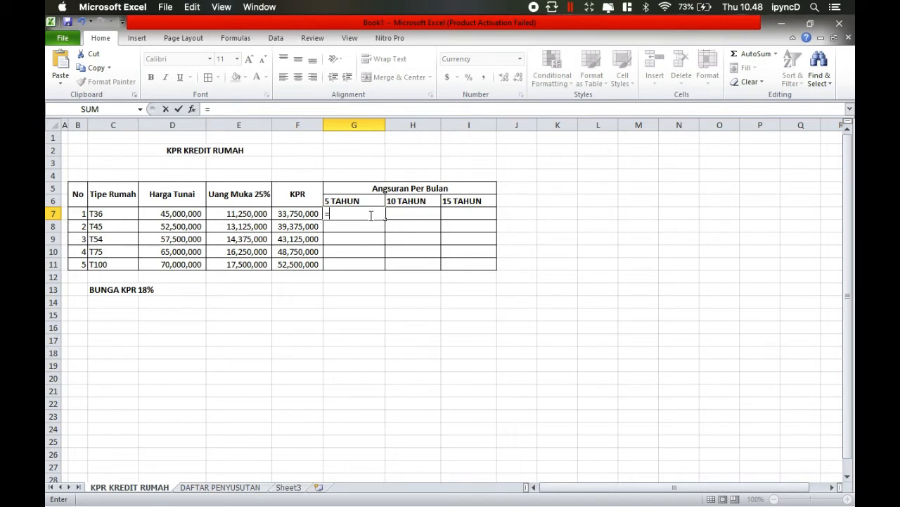
text(PMT)
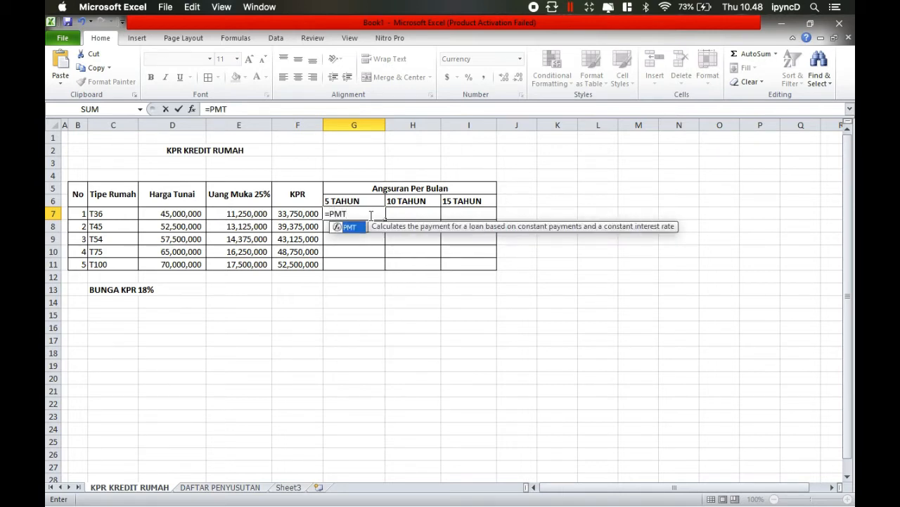
text(()
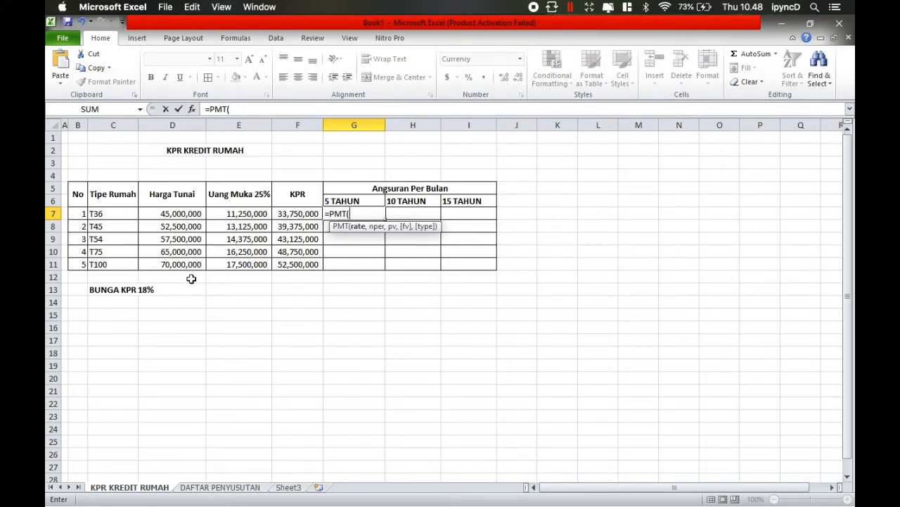
text(18%/12)
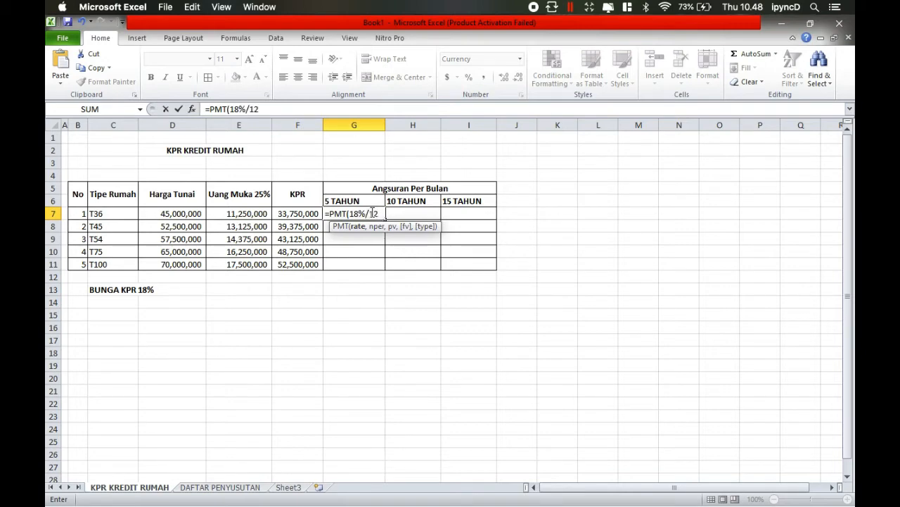
text(,)
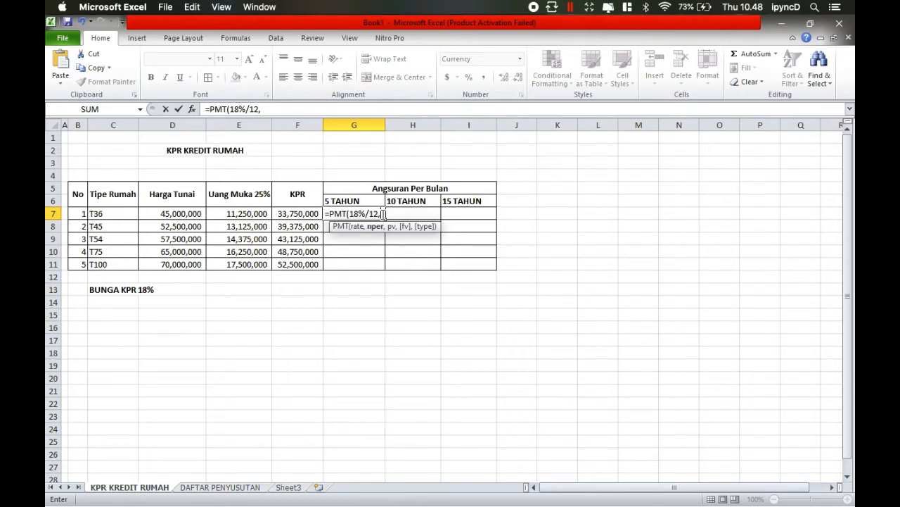
text(5*12)
text(,)
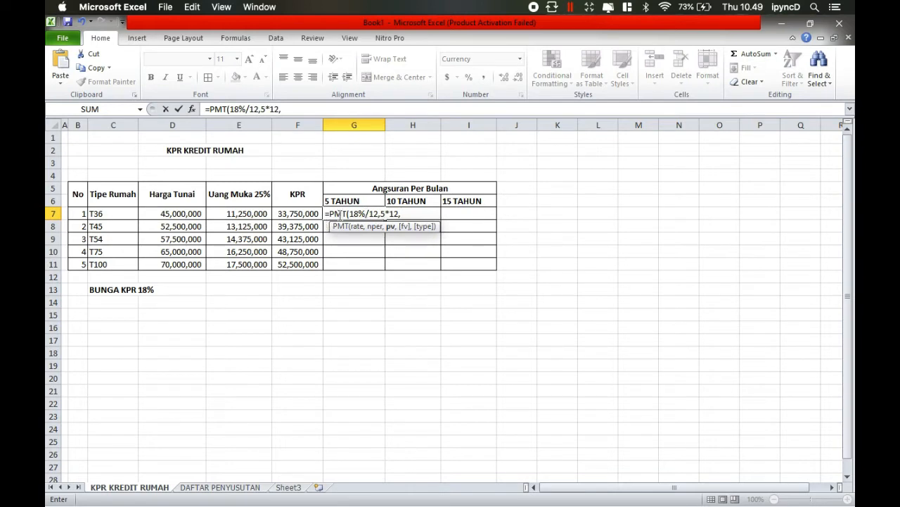
click(299, 213)
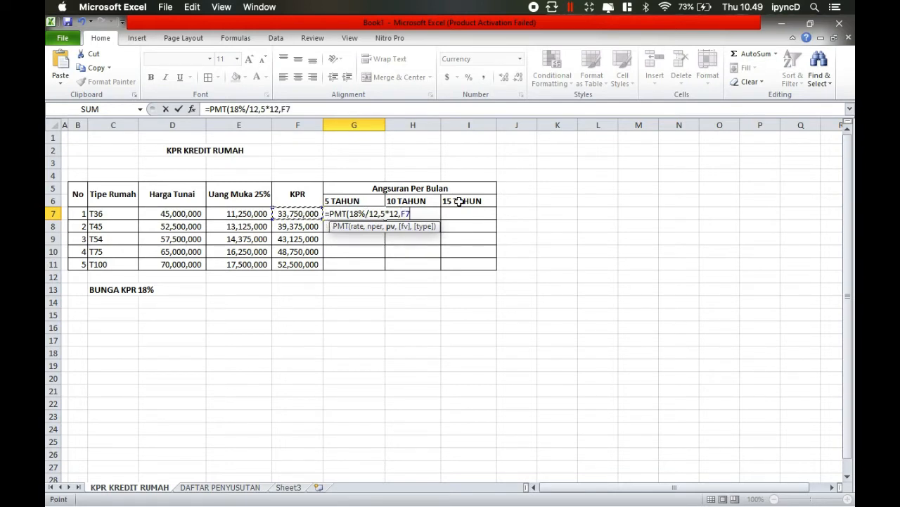
text())
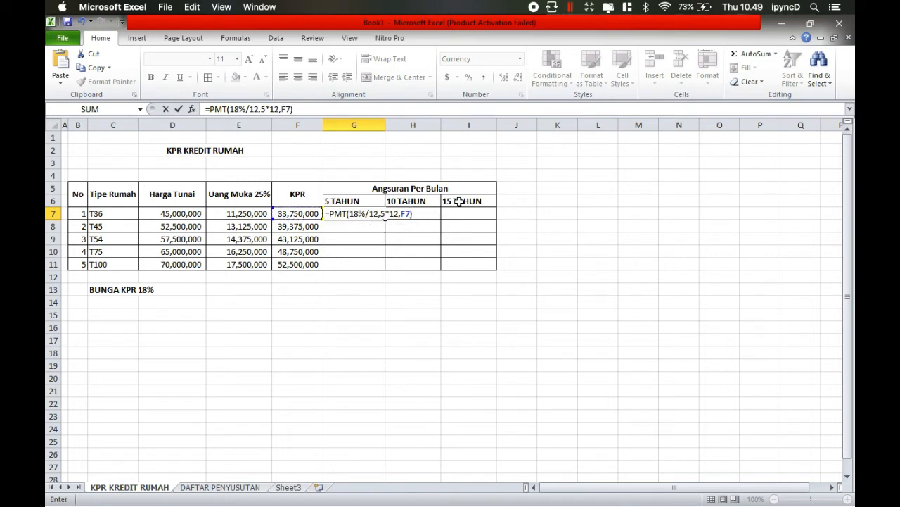
key(Return)
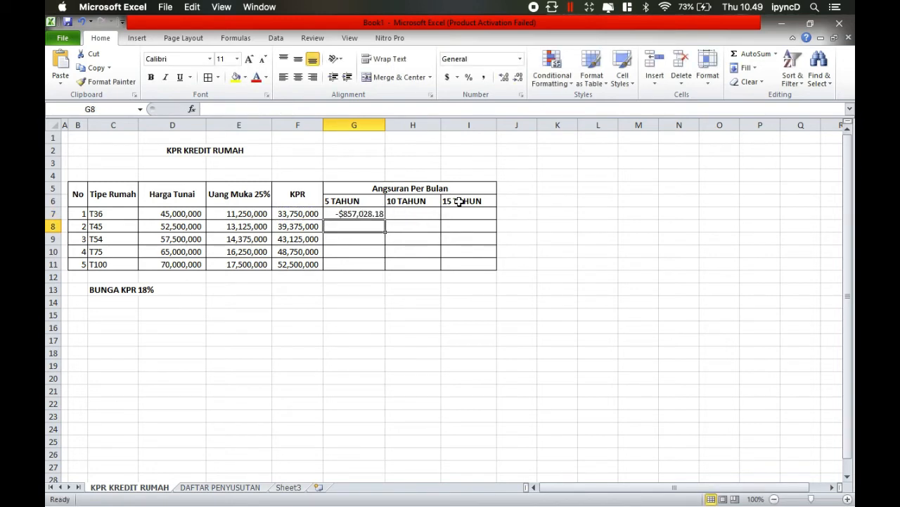
- Format the instalment cells G7:I11 as Accounting with 0 decimal places and the Rp Indonesian symbol
click(348, 214)
drag(363, 214, 490, 263)
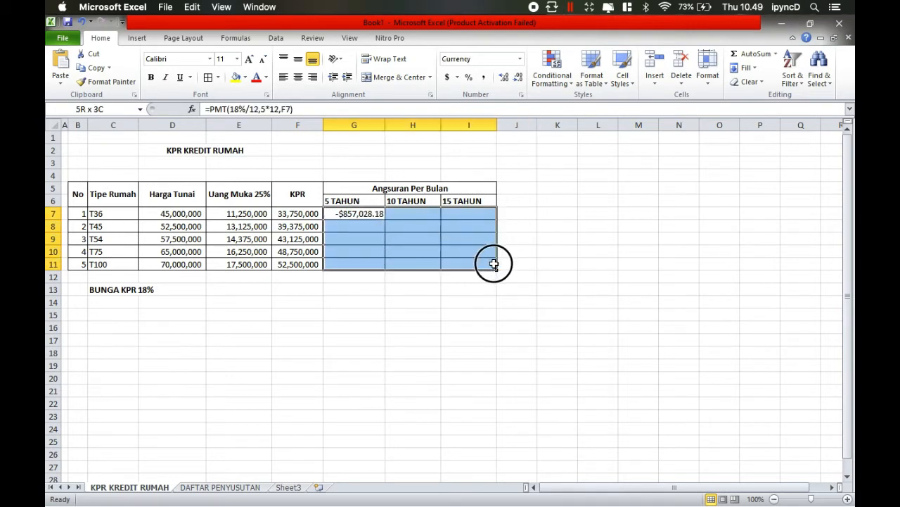
click(456, 78)
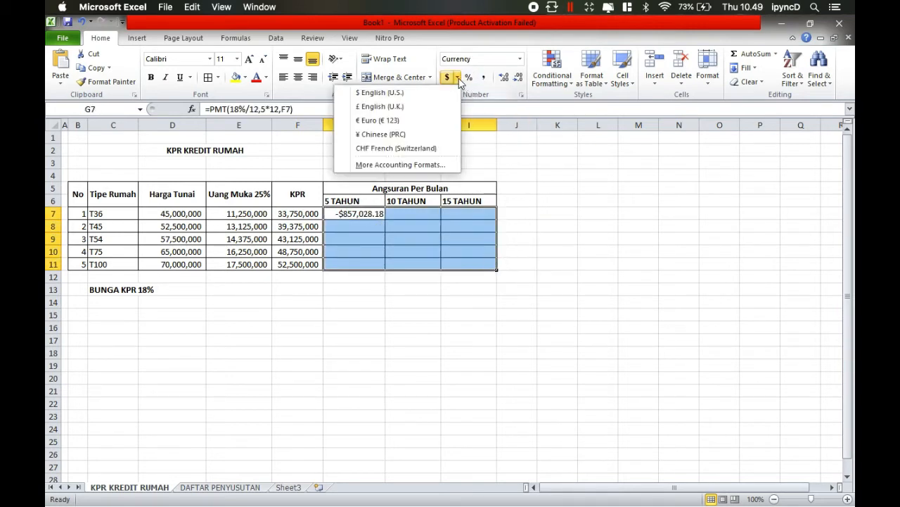
click(413, 164)
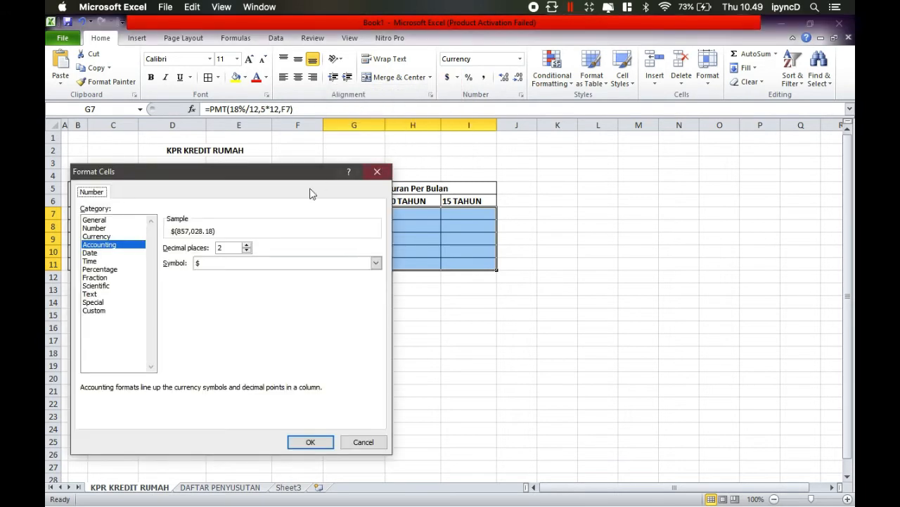
click(248, 245)
click(247, 245)
click(246, 250)
click(247, 251)
click(246, 251)
click(246, 251)
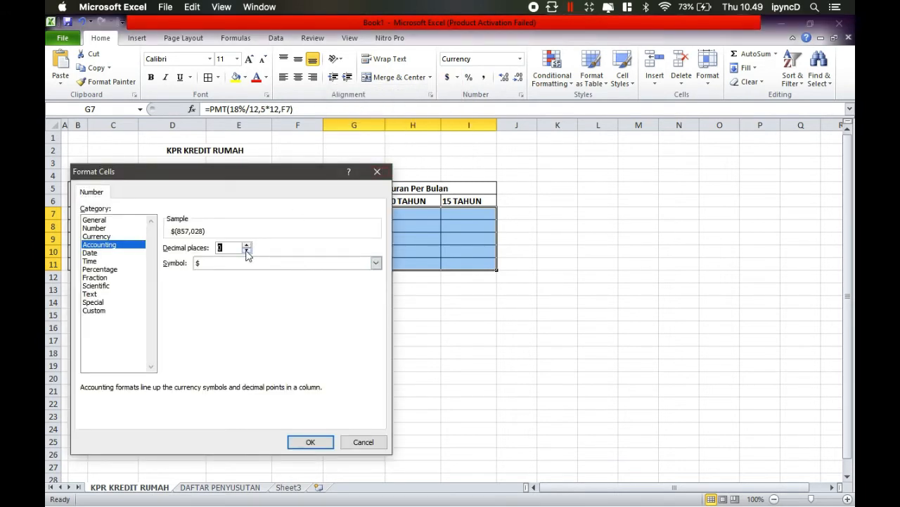
click(376, 263)
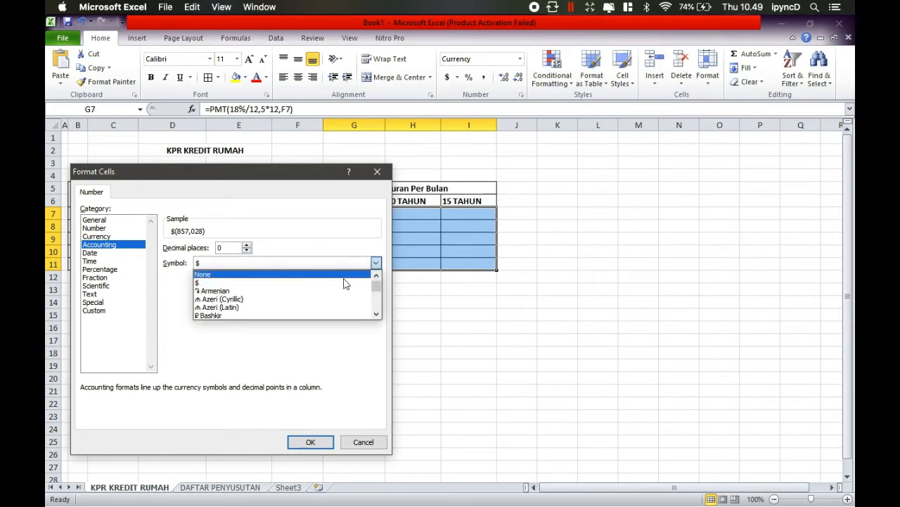
drag(376, 283, 378, 299)
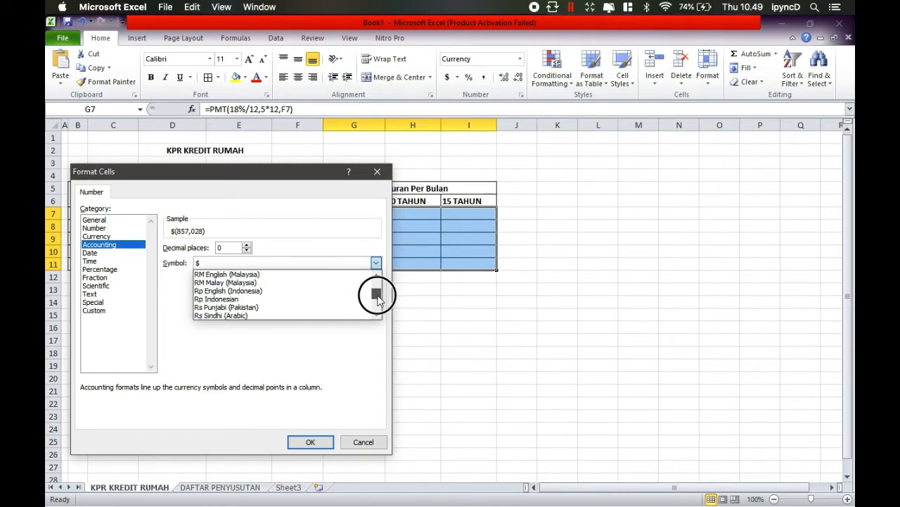
click(325, 303)
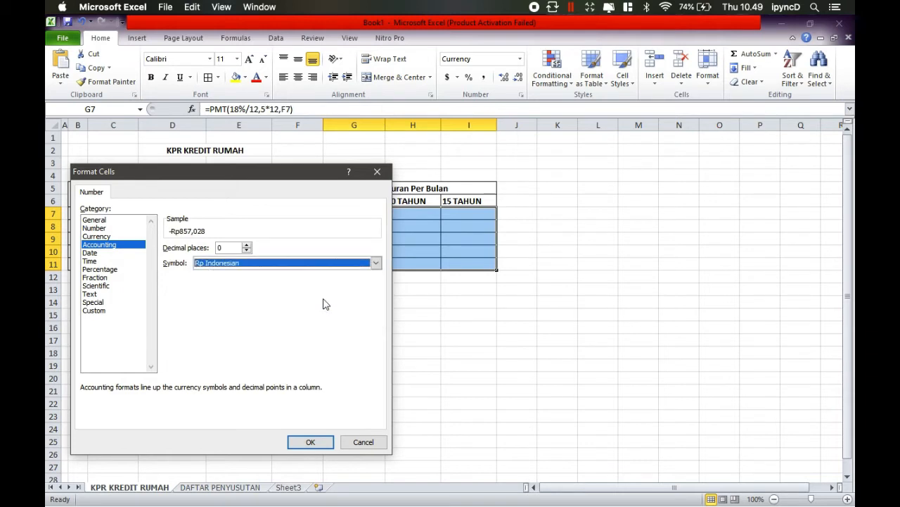
click(310, 442)
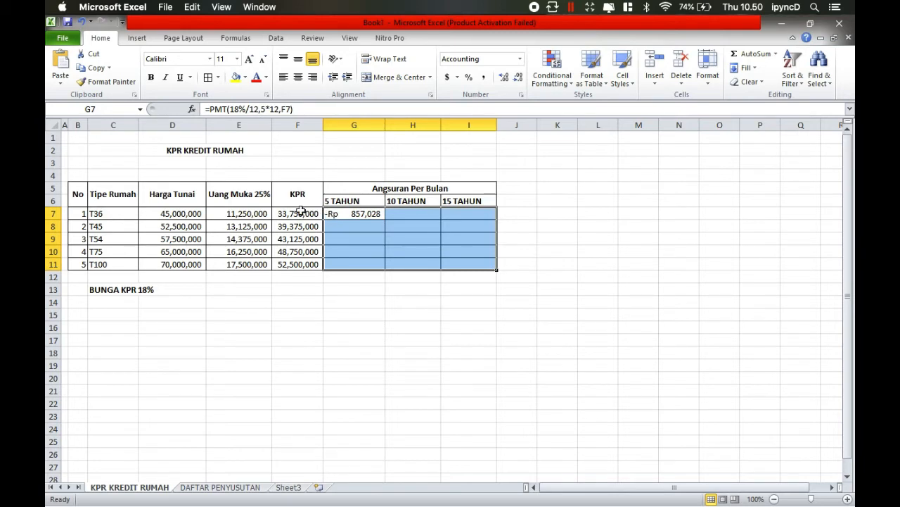
- Fill the 5-year instalment formula in G7 down to G11 and copy the formula text from G7
click(378, 214)
drag(379, 214, 382, 274)
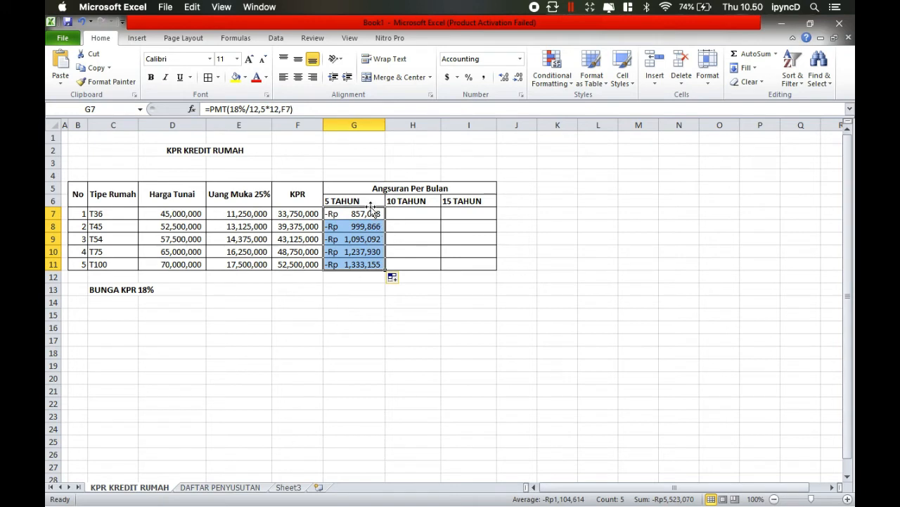
click(418, 215)
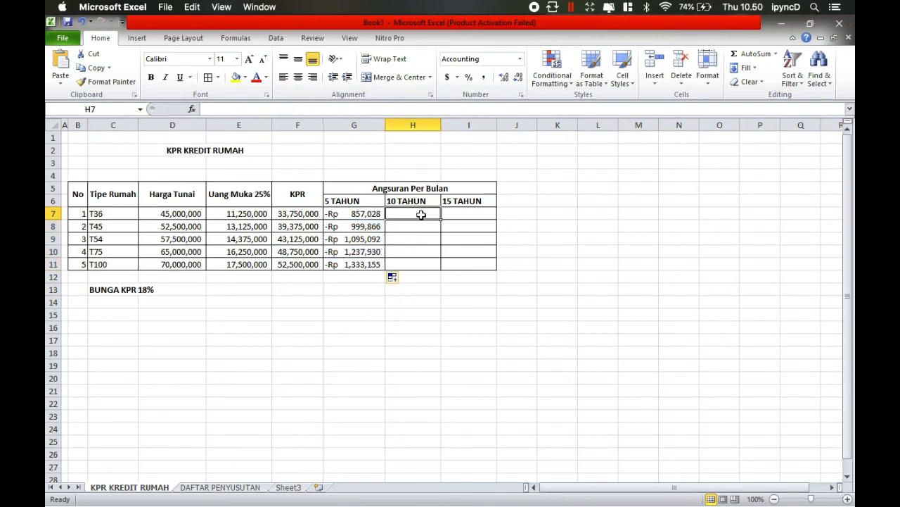
click(342, 215)
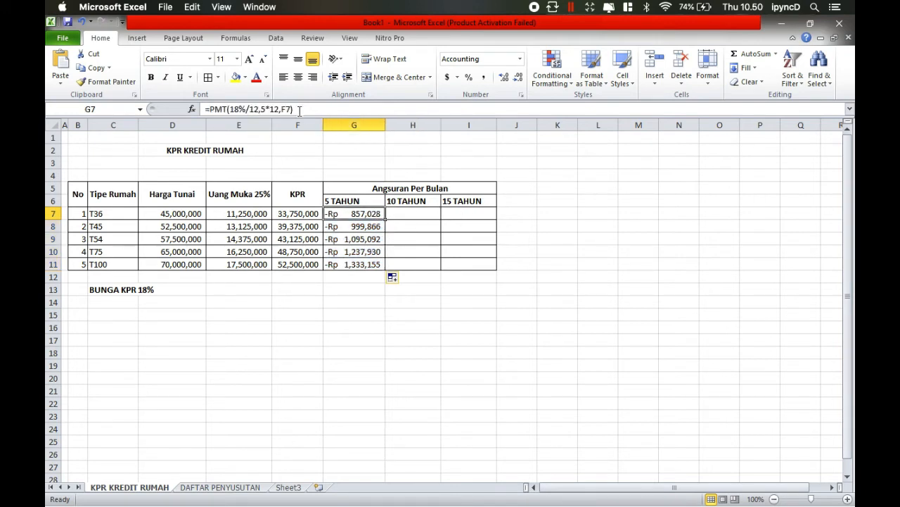
click(220, 111)
triple_click(202, 109)
key(super+c)
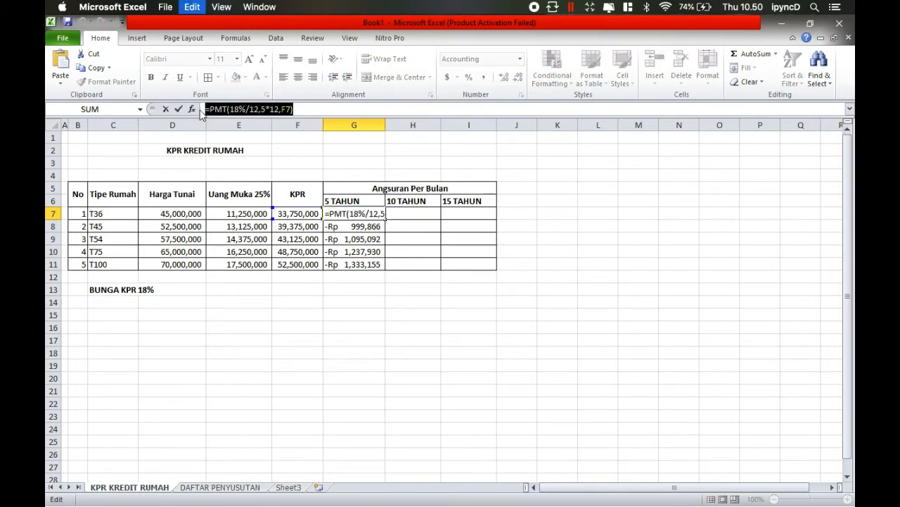
click(400, 215)
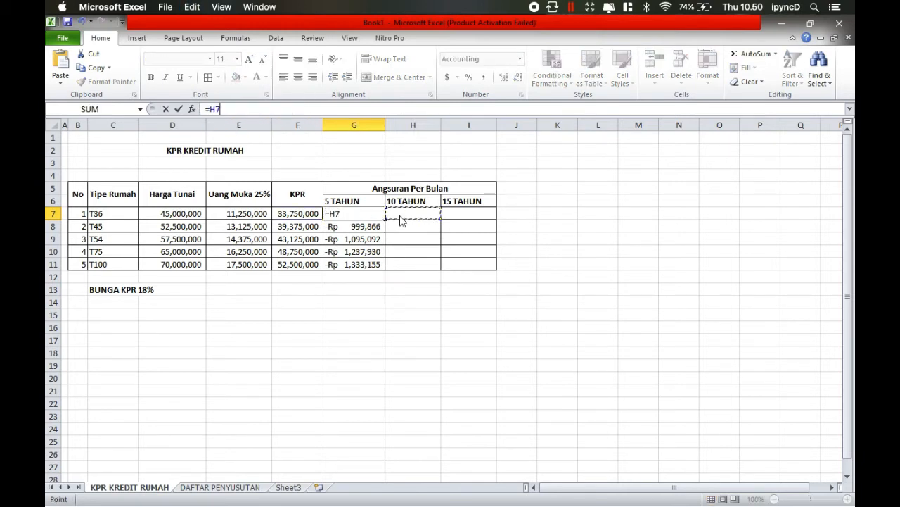
key(Return)
key(super+z)
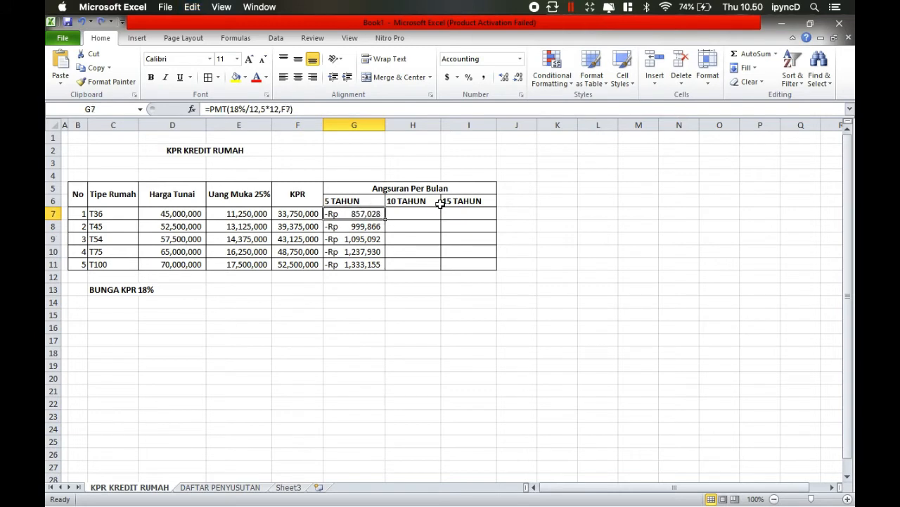
- Calculate the 10-year instalment in H7 with =PMT(18%/12,10*12,F7), reusing the copied formula, and fill it down to H11
click(429, 213)
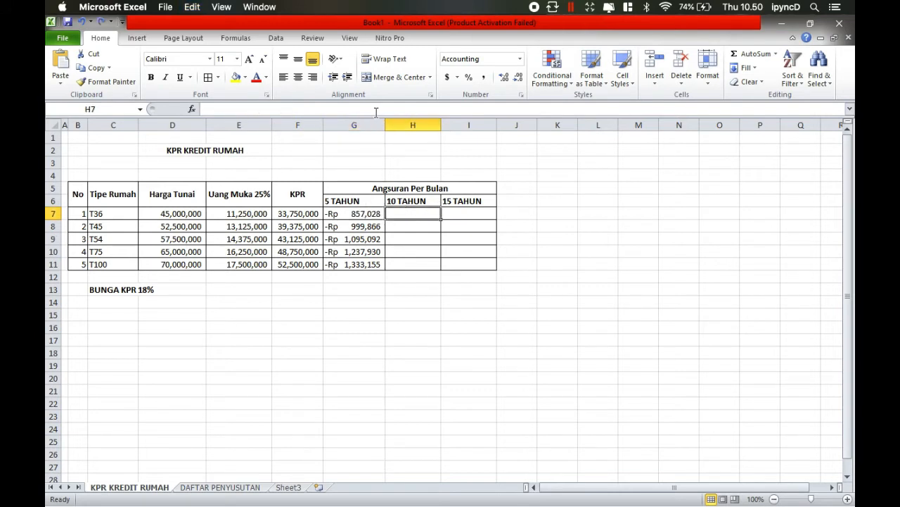
click(376, 109)
key(super+v)
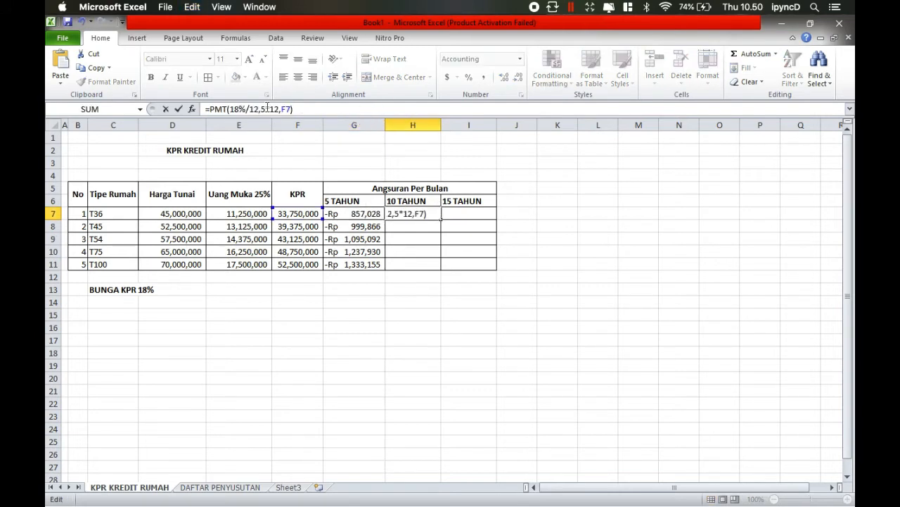
click(266, 109)
key(BackSpace)
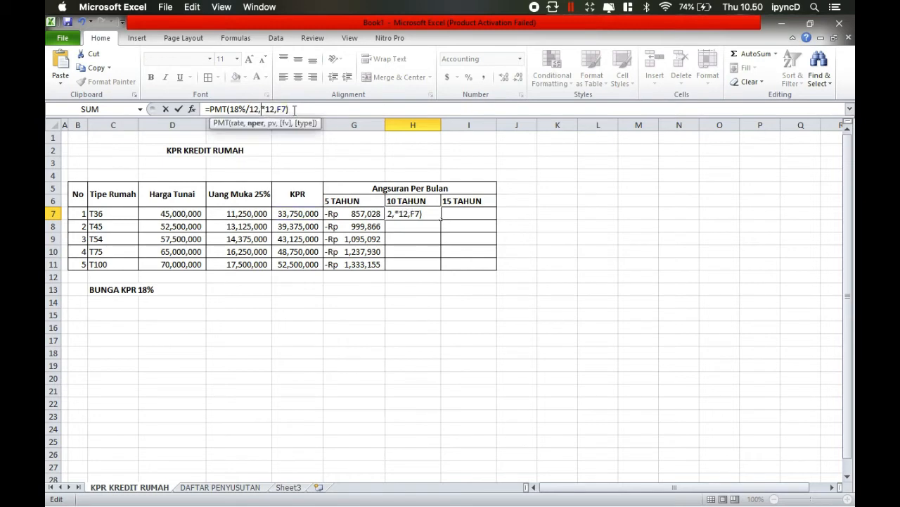
text(10)
key(Return)
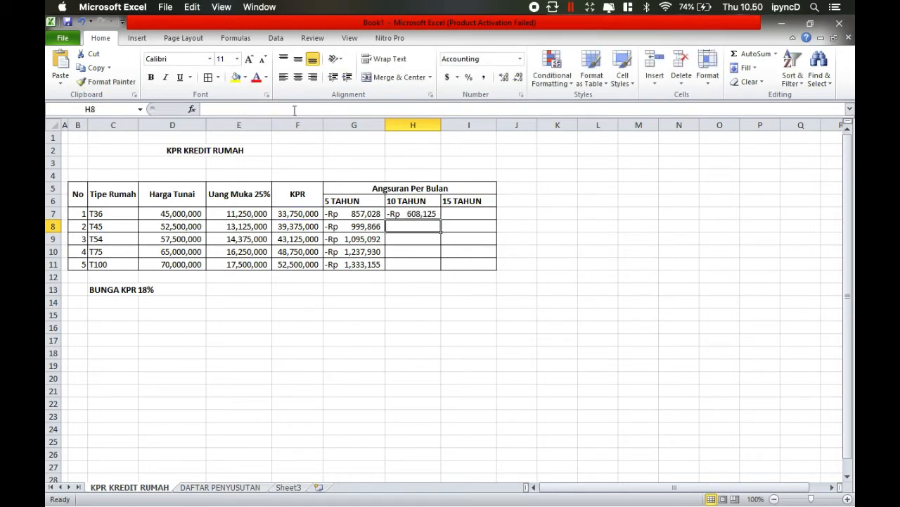
click(412, 213)
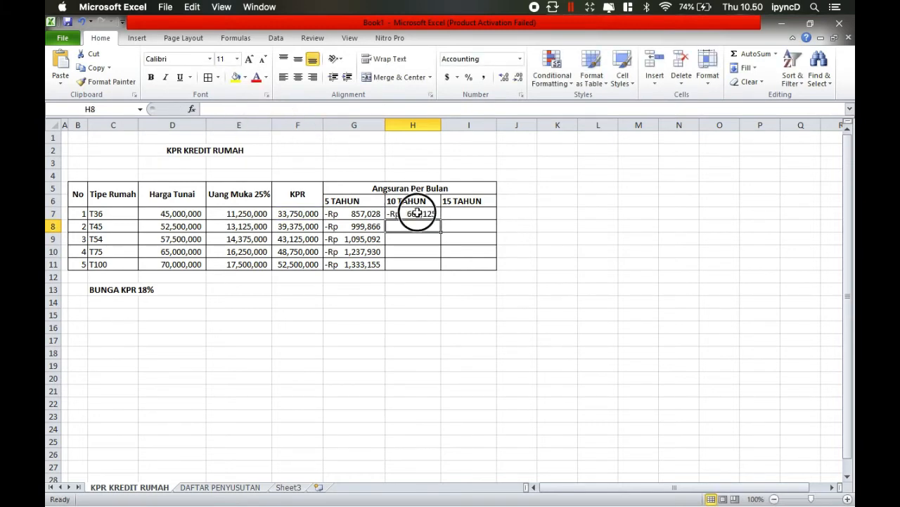
drag(443, 219, 436, 267)
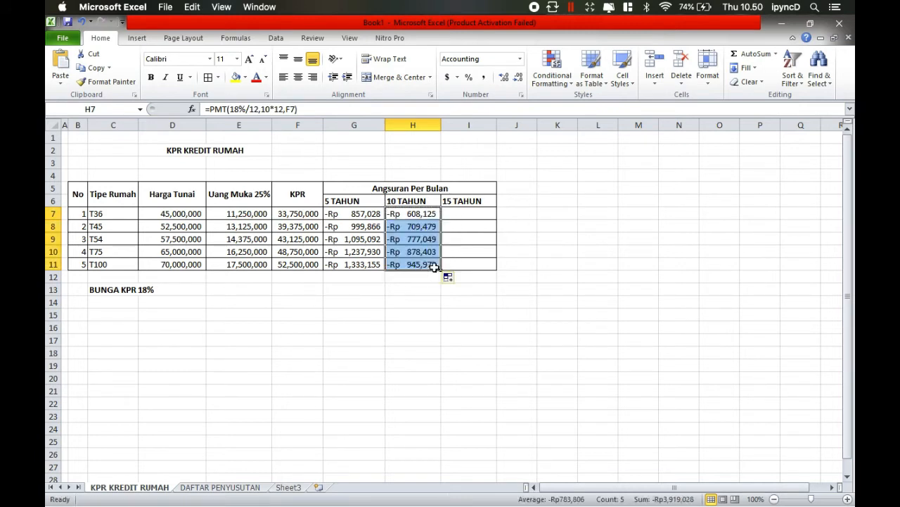
- Calculate the 15-year instalment in I7 with =PMT(18%/12,15*12,F7), reusing the copied formula, and fill it down to I11
click(528, 203)
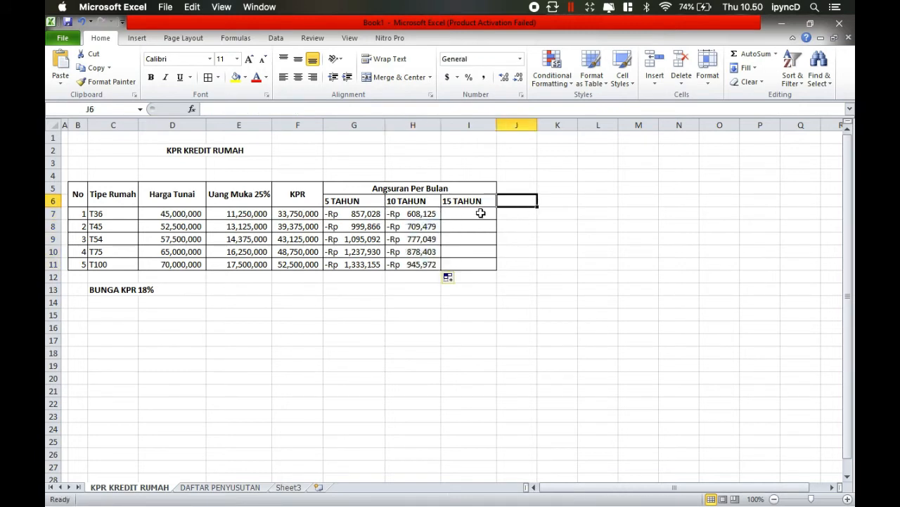
click(483, 211)
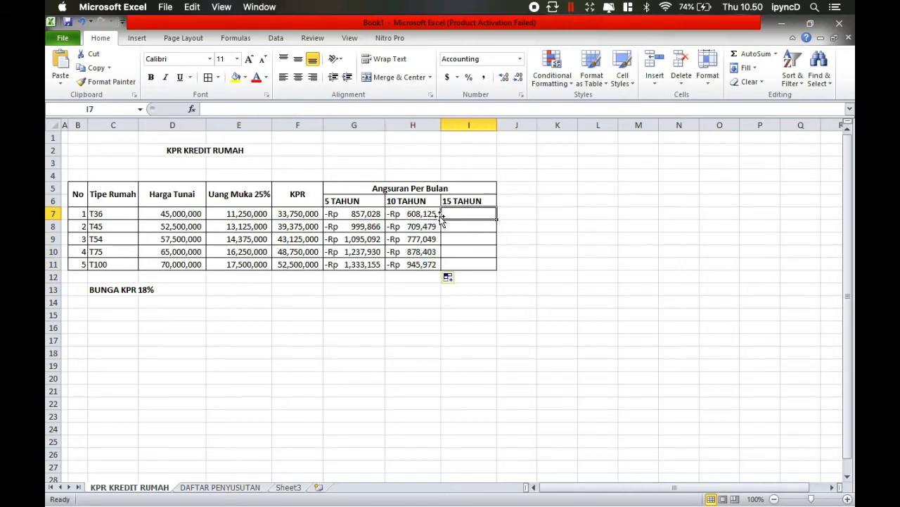
click(371, 110)
key(ctrl+v)
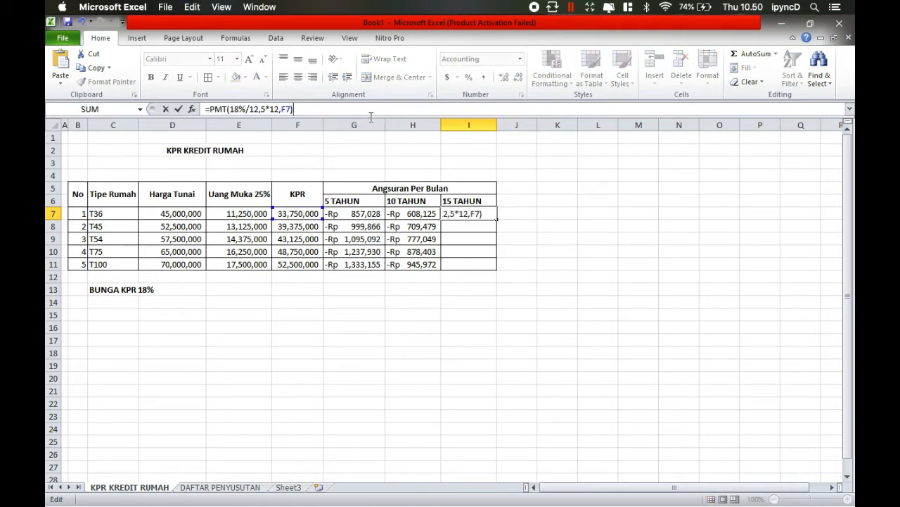
click(266, 109)
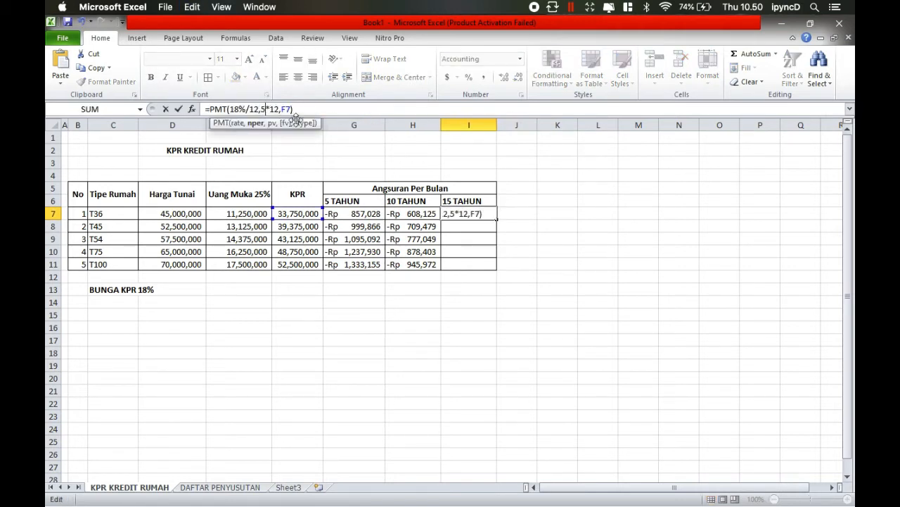
text(1)
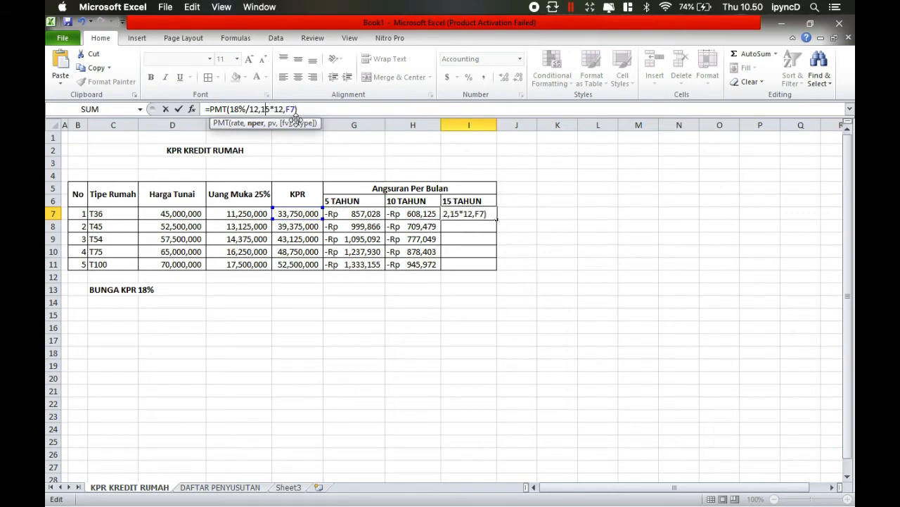
key(Return)
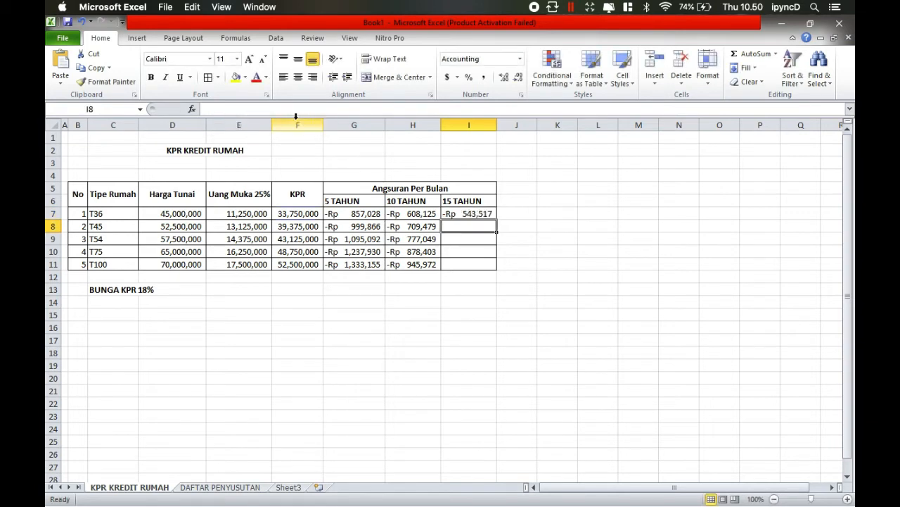
click(478, 218)
drag(496, 220, 491, 273)
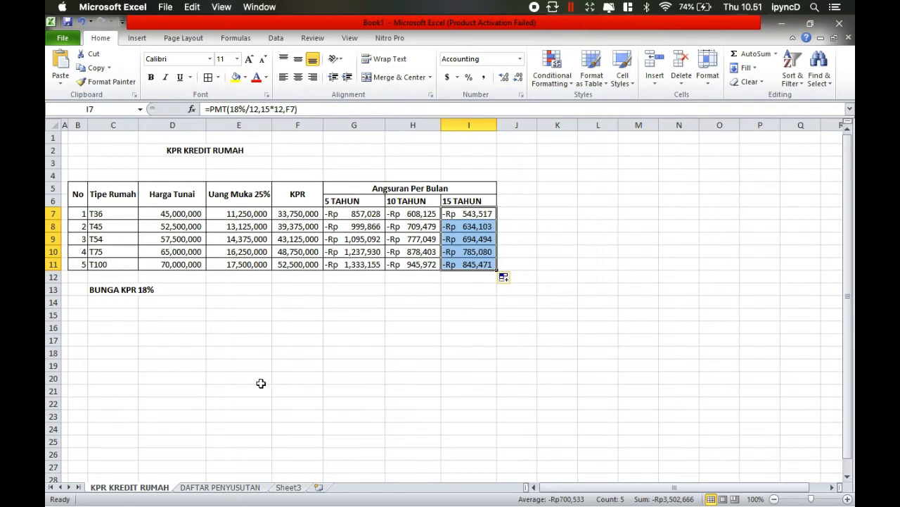
- On the DAFTAR PENYUSUTAN sheet, change the method subtitle in D3 to "Metode Garis Lurus"
click(210, 488)
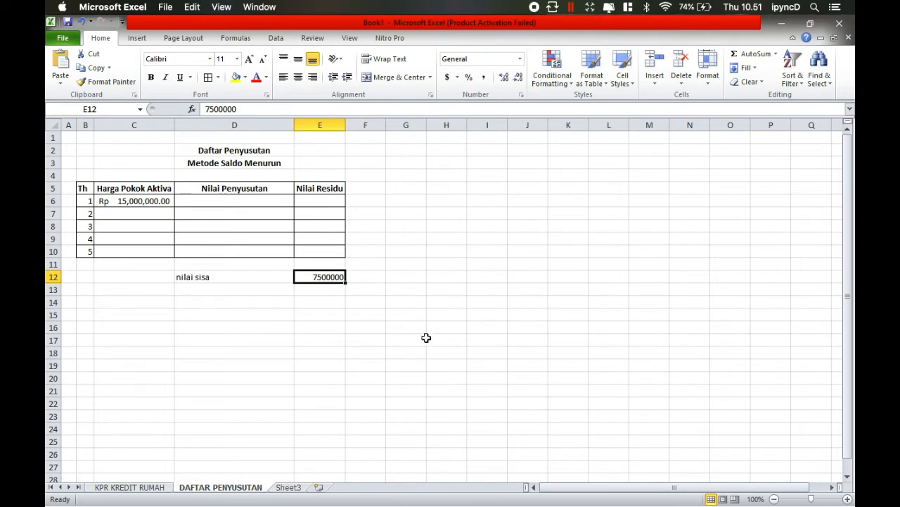
double_click(249, 161)
drag(288, 163, 222, 160)
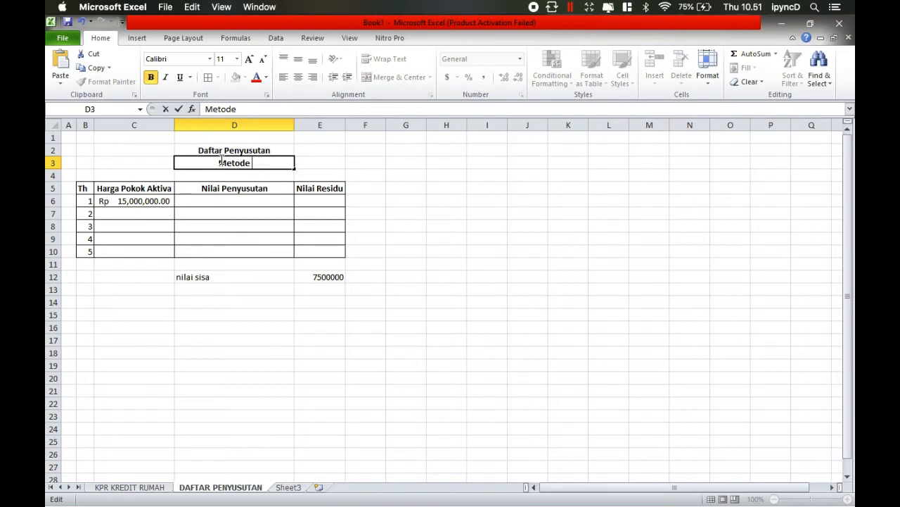
text(Garis Lurus)
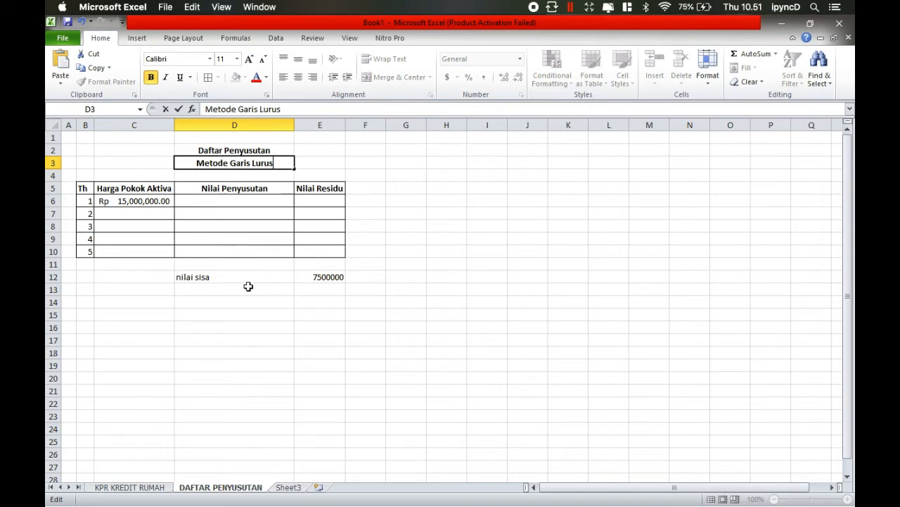
- Start the year 1 depreciation formula in D6 with the SLN function
click(266, 204)
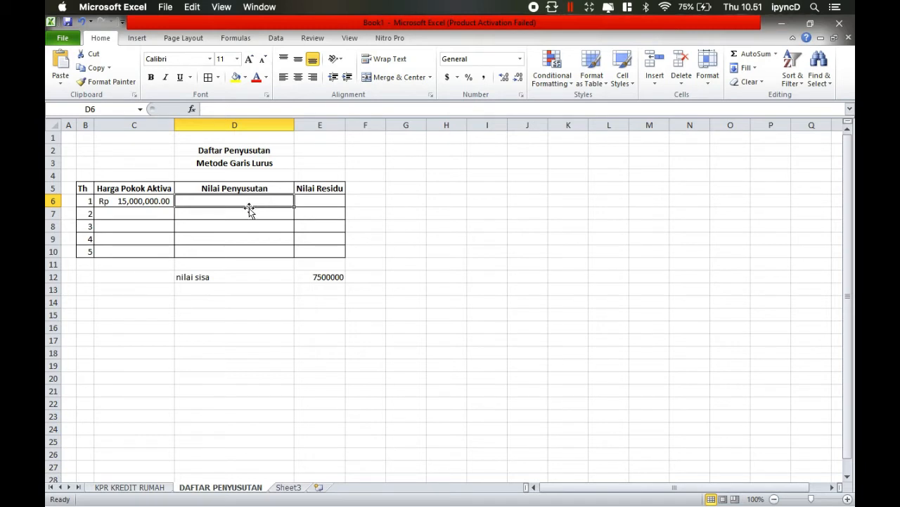
text(=sln)
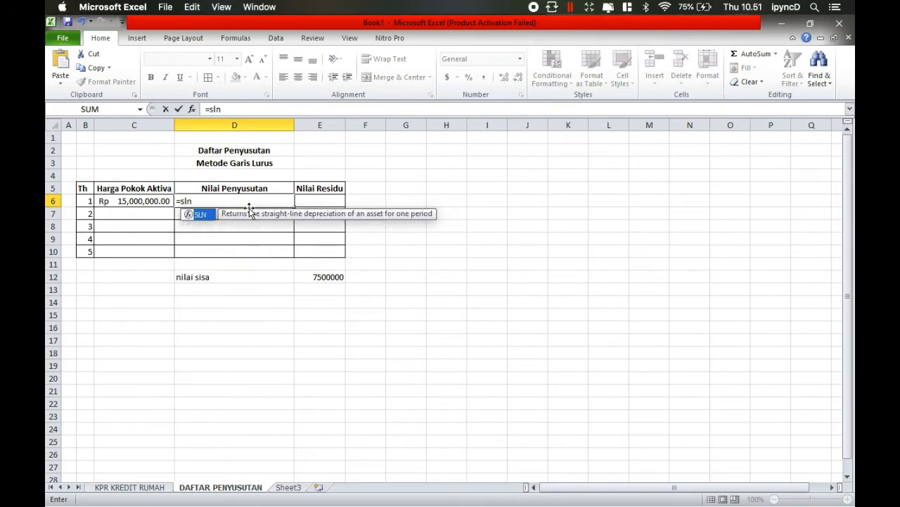
key(BackSpace)
key(BackSpace)
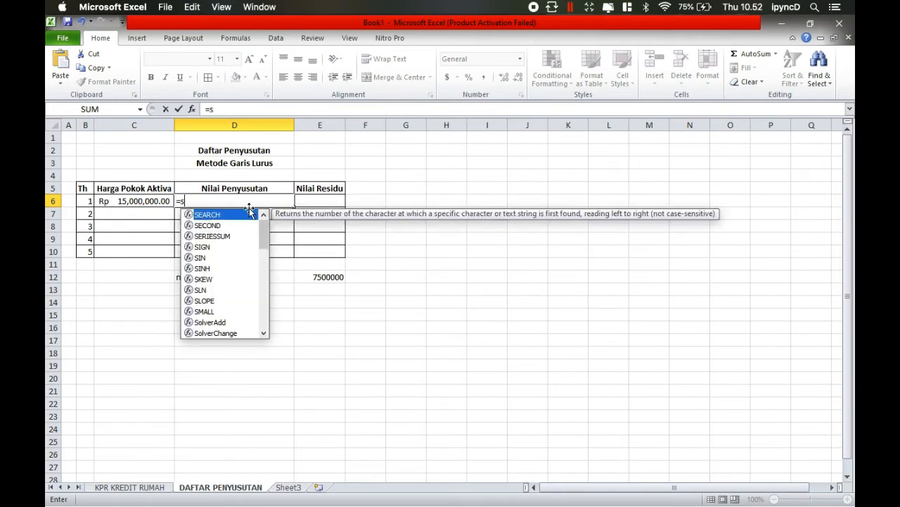
text(sln)
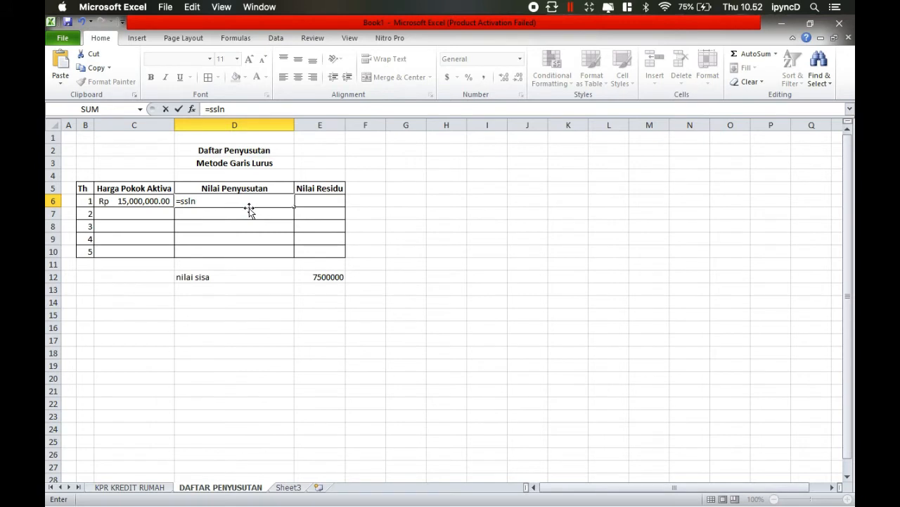
text(()
key(BackSpace)
key(BackSpace)
key(BackSpace)
key(BackSpace)
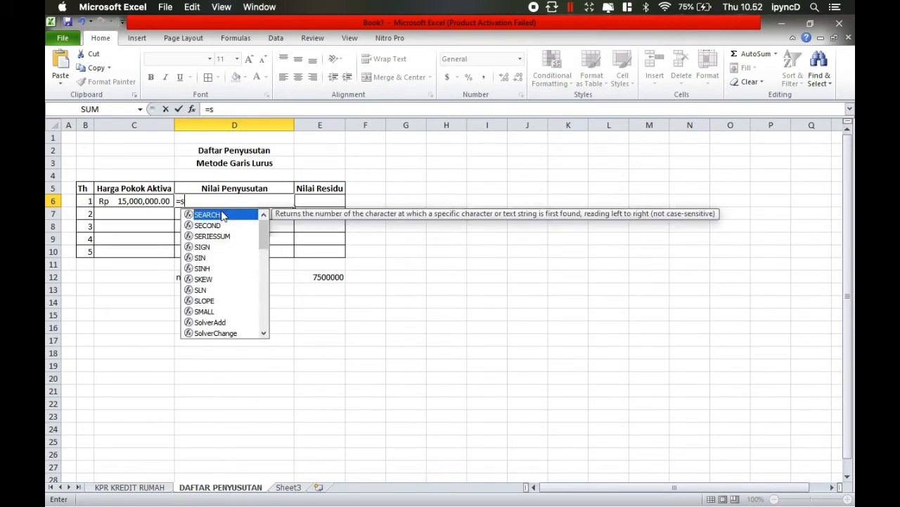
key(BackSpace)
text(S)
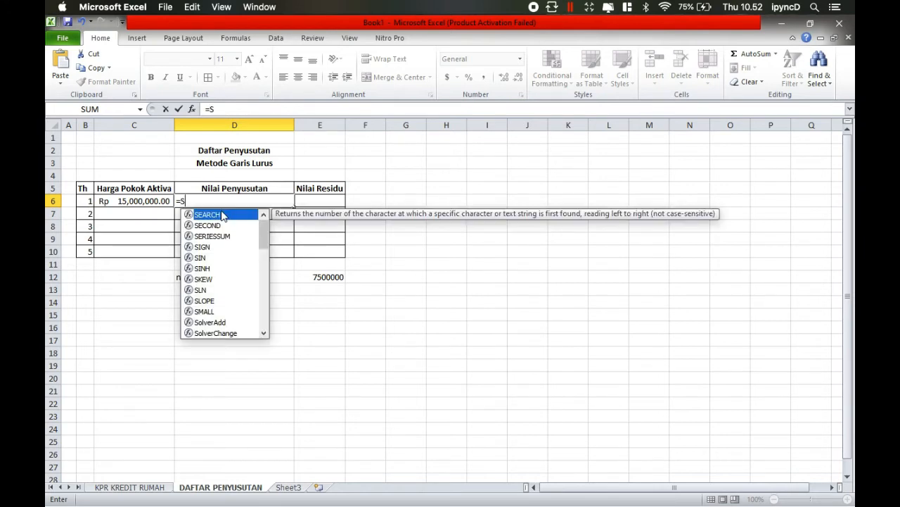
text(LN()
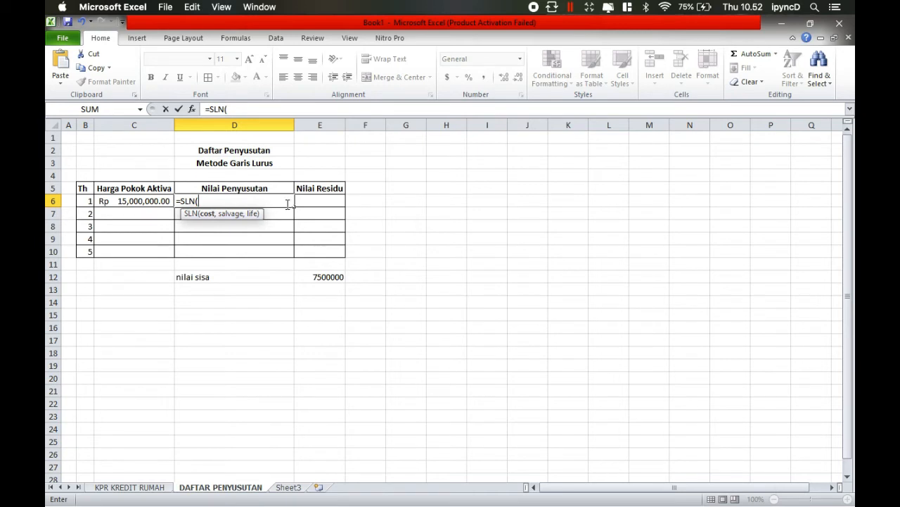
- Complete the D6 formula as =SLN($C$6,$E$12,5), using absolute references for the cost and salvage value and a life of 5
text(s)
key(BackSpace)
text($)
click(114, 201)
text(,)
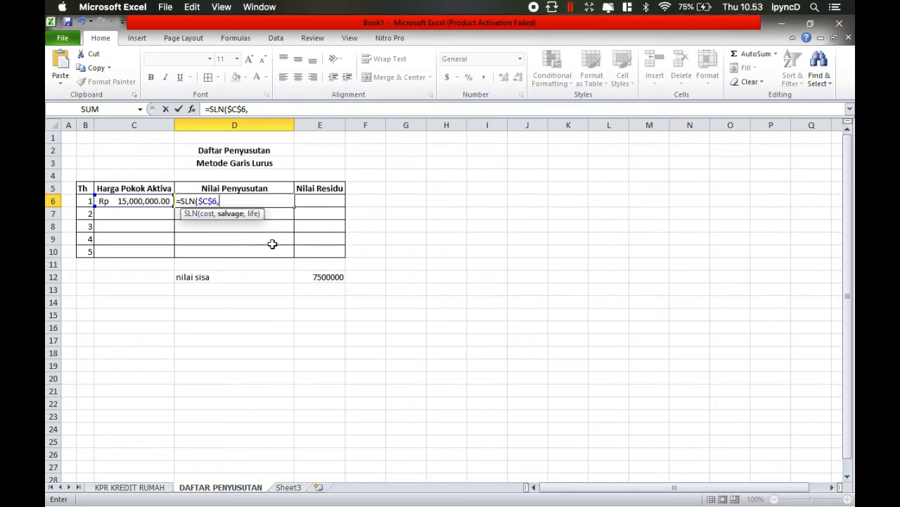
text($E$12,5)
key(Return)
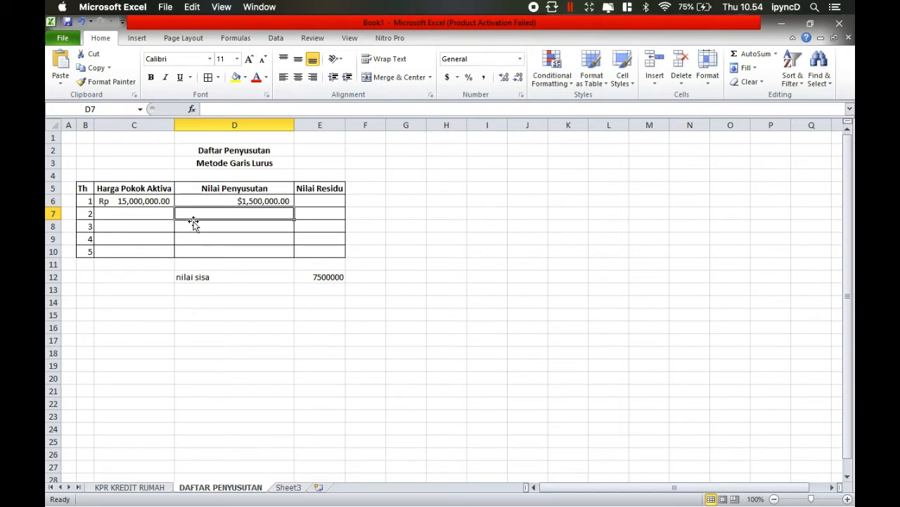
- Fill the year 1 asset cost from C6 down to C10
click(169, 201)
drag(174, 207, 174, 260)
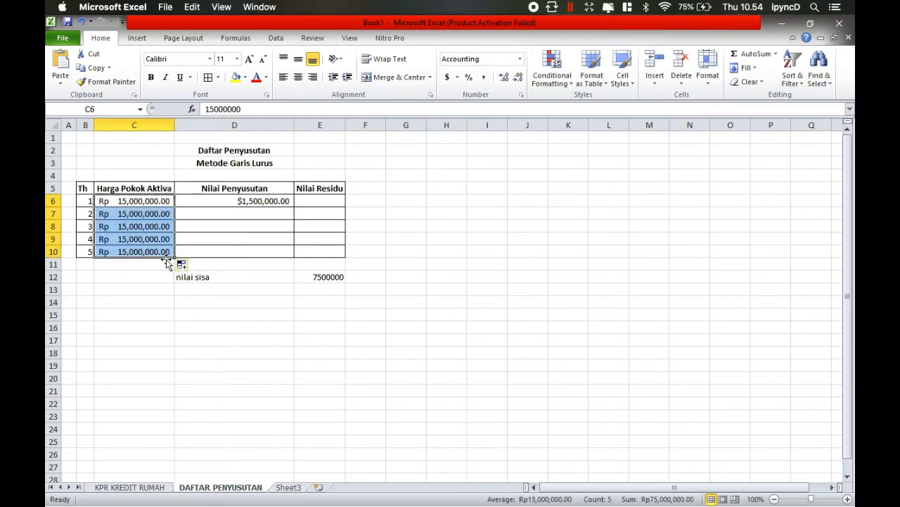
click(164, 214)
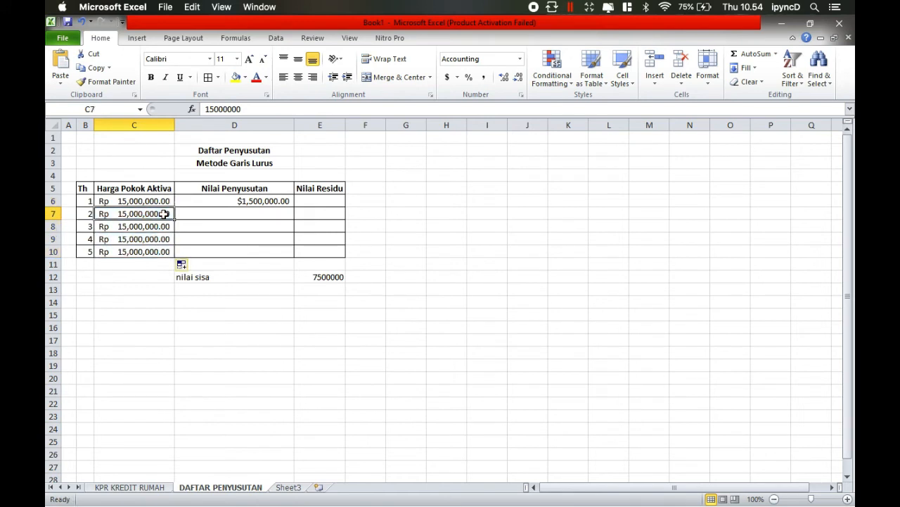
- Fill the SLN depreciation formula from D6 down to D10
click(249, 201)
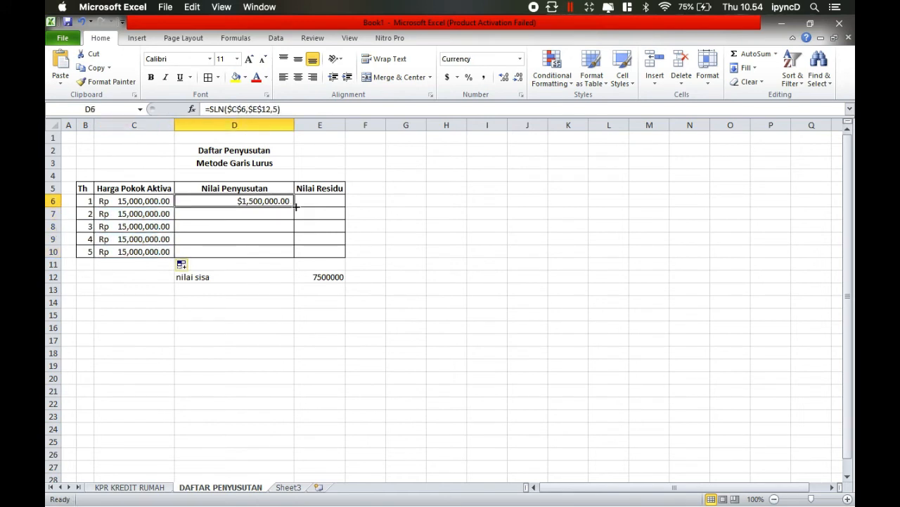
drag(296, 206, 284, 257)
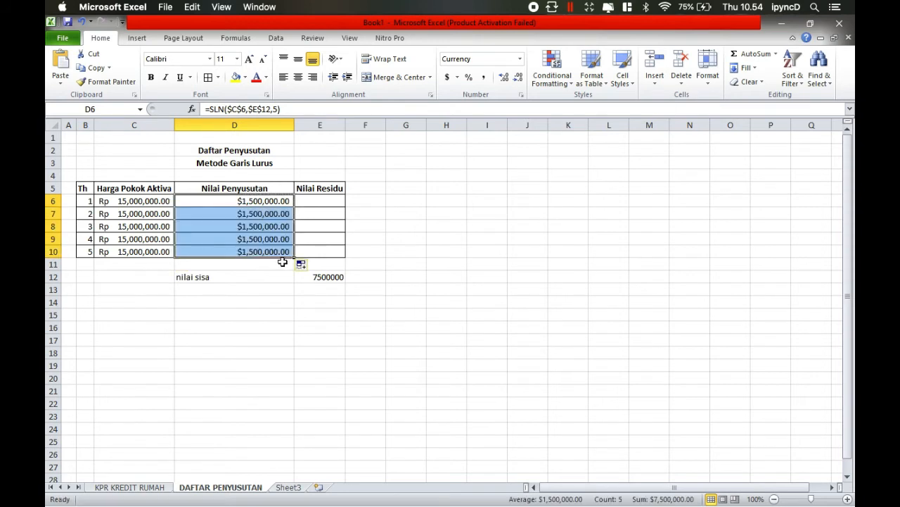
- Calculate the year 2 asset cost in C7 with =C6-D6
click(163, 214)
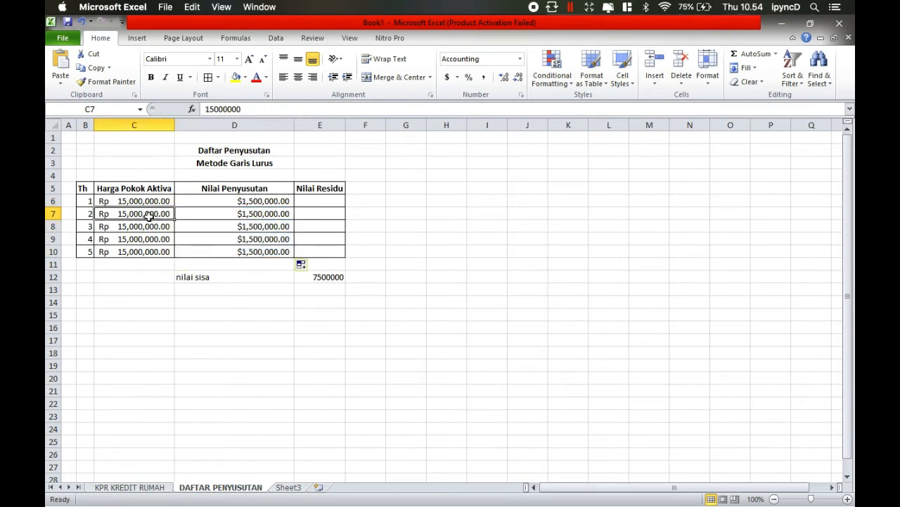
text(=)
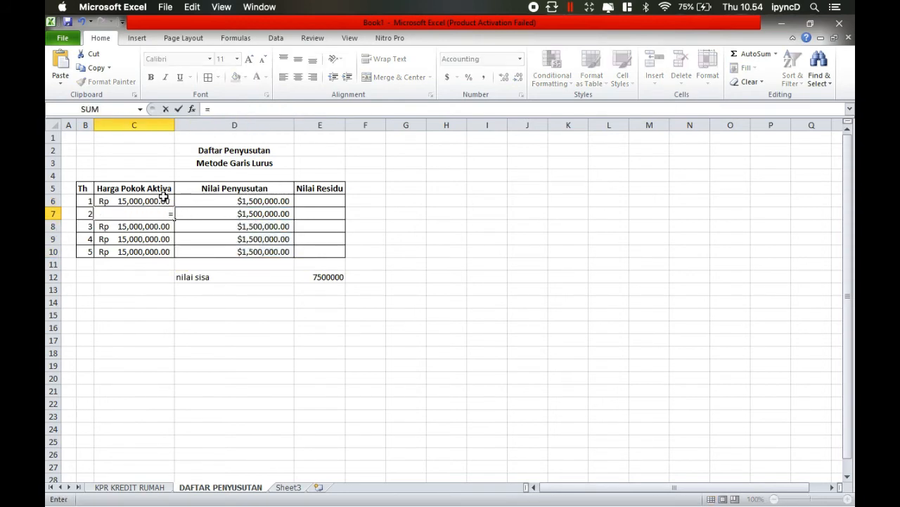
click(163, 199)
text(-)
click(269, 202)
key(Return)
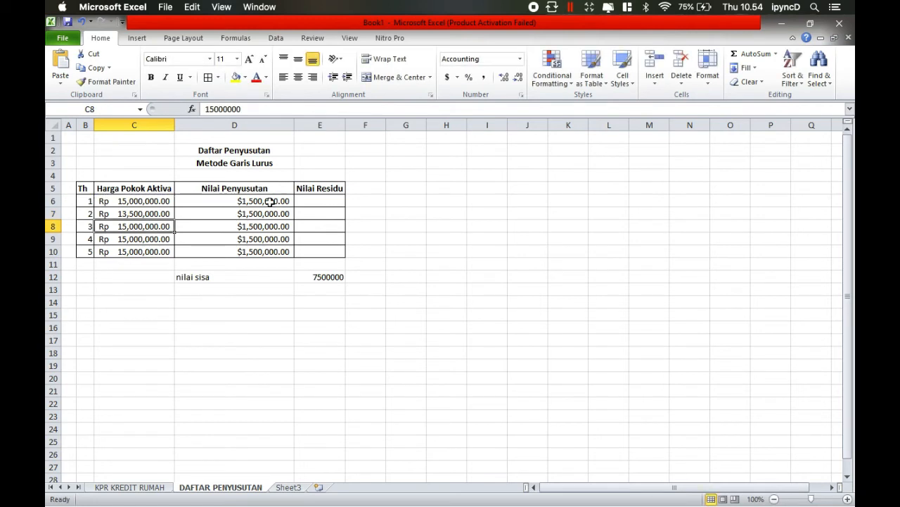
- Calculate the year 3 asset cost in C8 by subtracting the annual depreciation from C7
click(135, 214)
click(141, 229)
text(=)
click(167, 215)
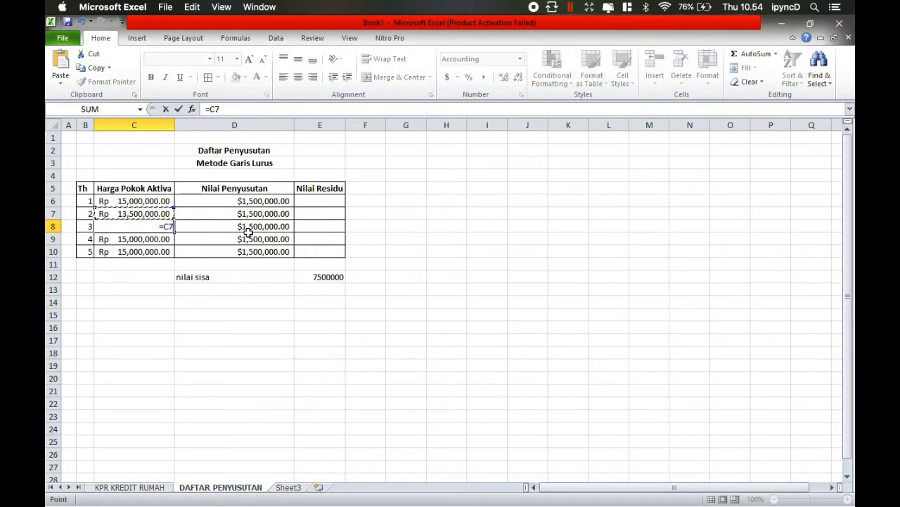
text(-)
click(237, 225)
key(Return)
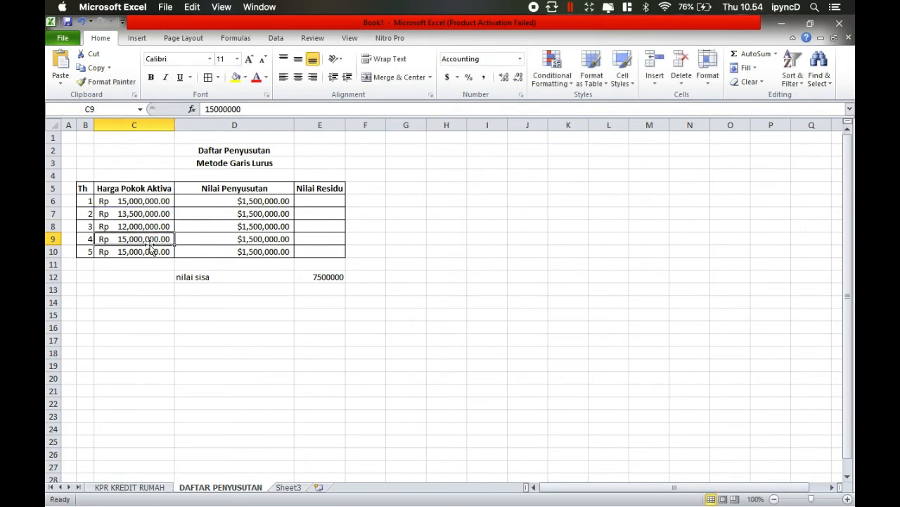
- Calculate the year 4 and 5 asset costs in C9 and C10 by subtracting the annual depreciation from the preceding year's cost
text(=)
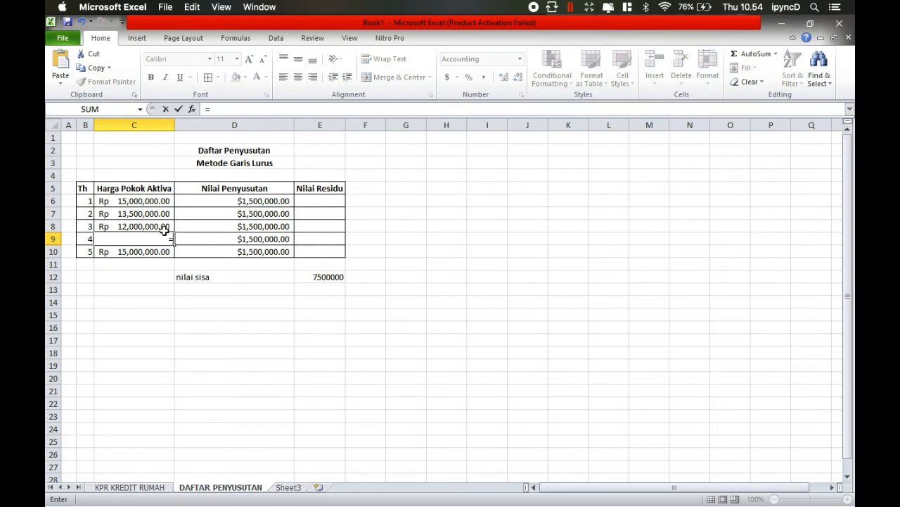
click(164, 224)
text(-)
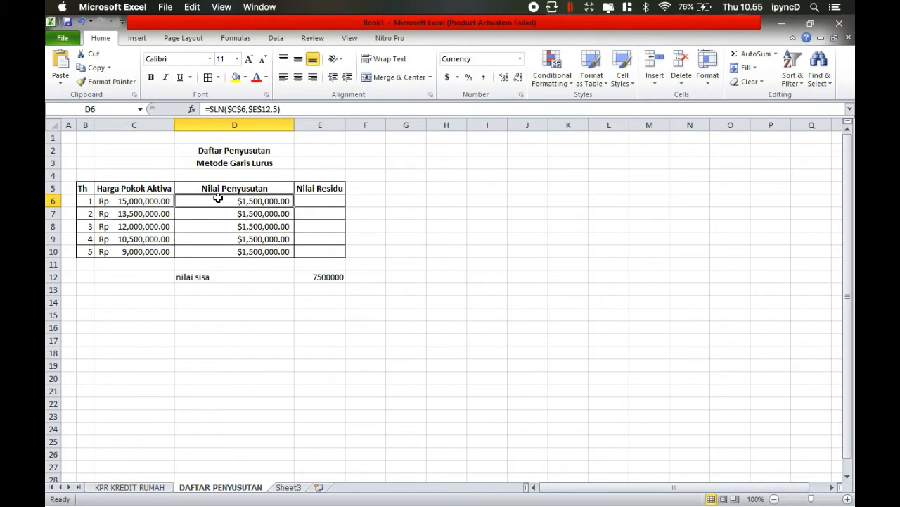
- Calculate the Nilai Residu in E6 with =C6-D6 and fill it down to E10
click(317, 203)
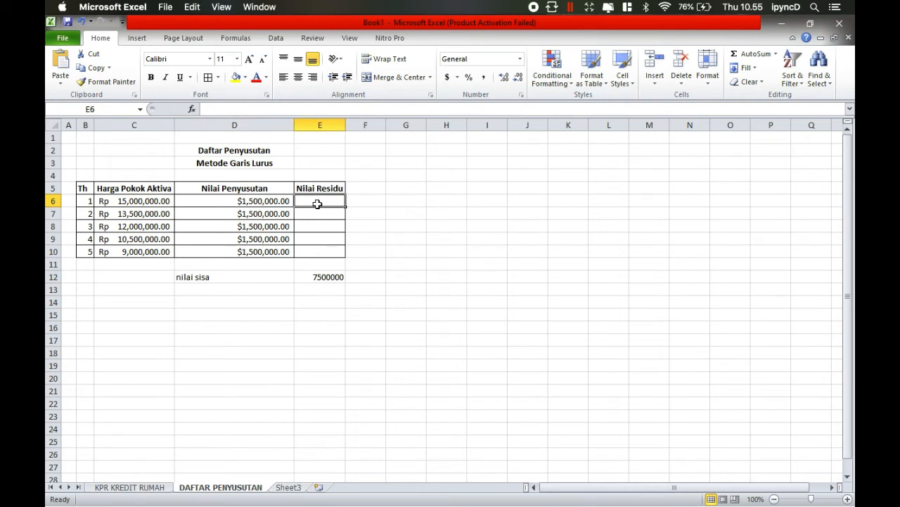
text(=)
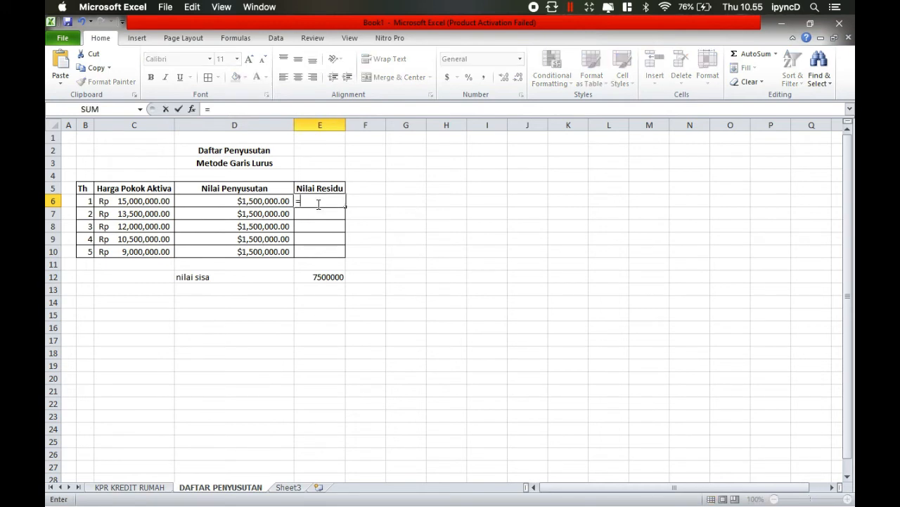
click(164, 201)
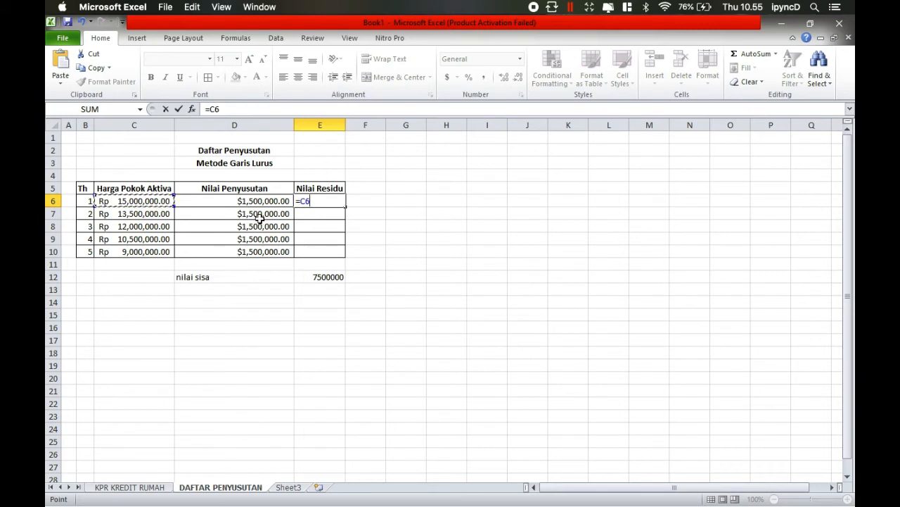
text(-)
click(255, 202)
key(Return)
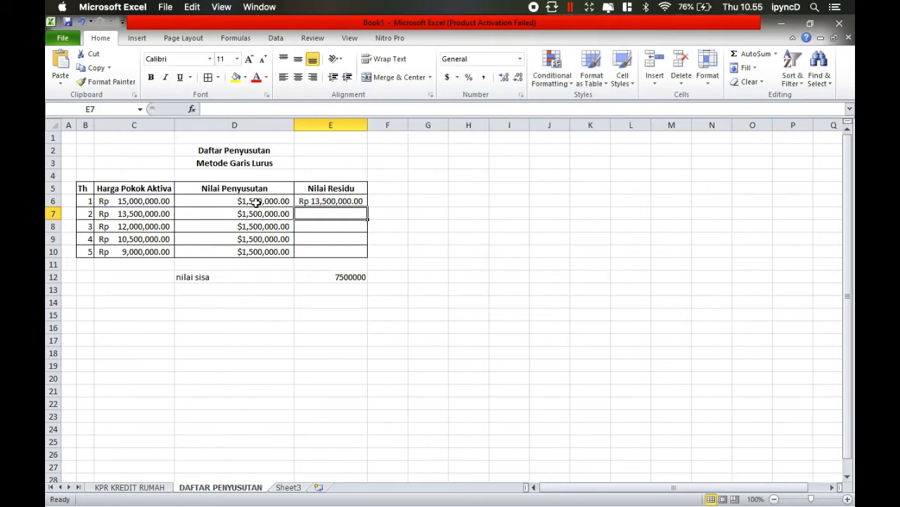
click(357, 202)
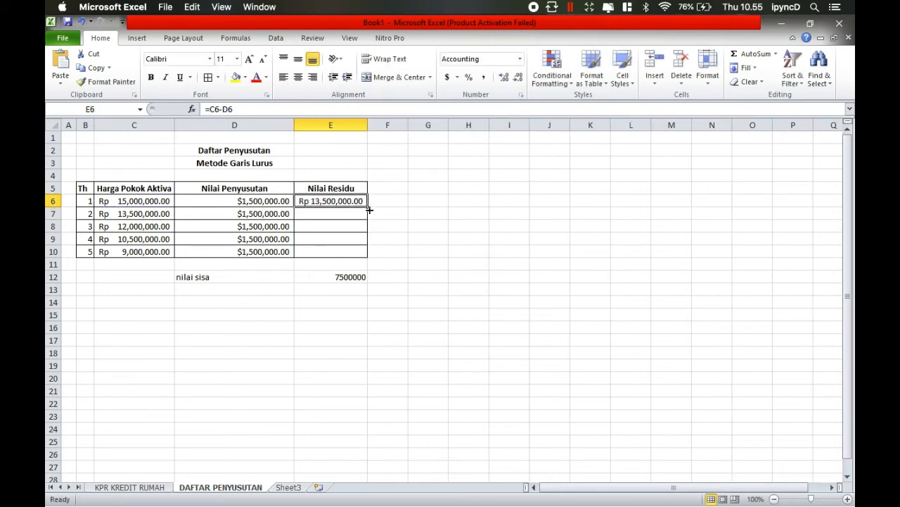
drag(370, 207, 359, 258)
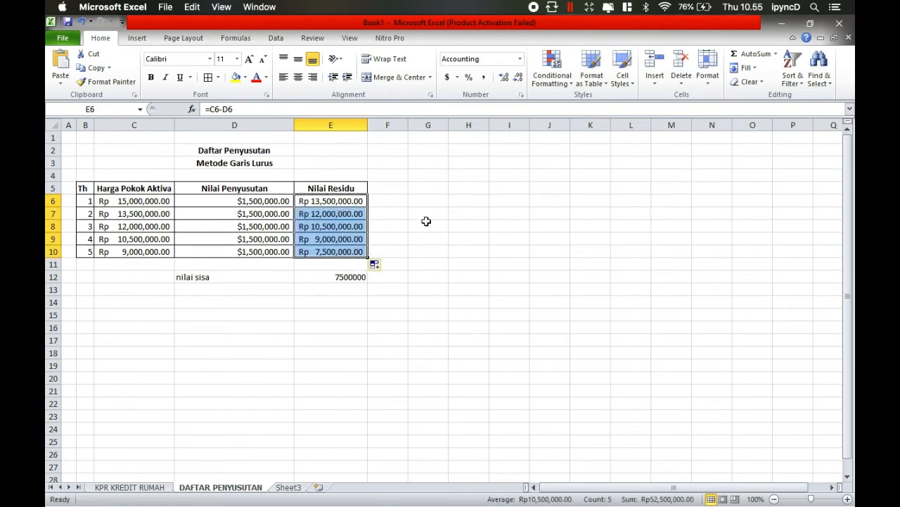
- Format the amounts in C6:E10 as rupiah (Rp) accounting values without decimals
click(460, 201)
drag(209, 201, 262, 252)
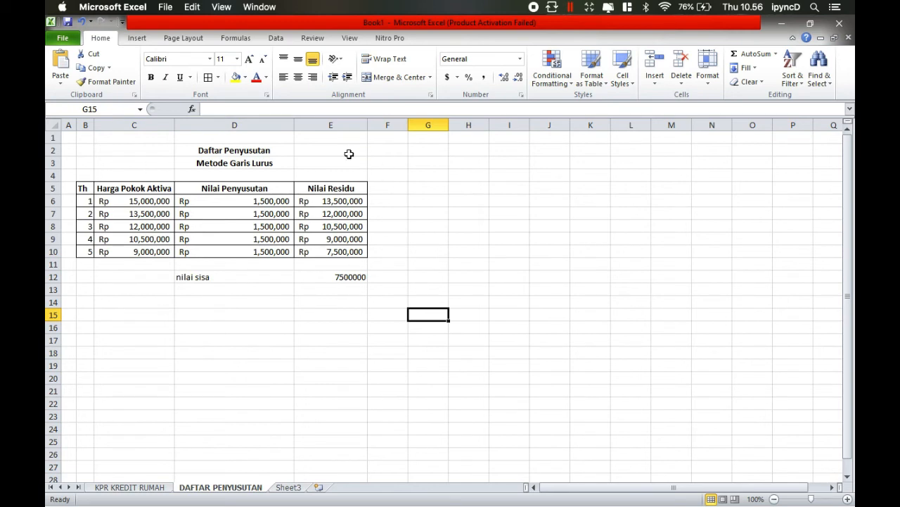
click(155, 201)
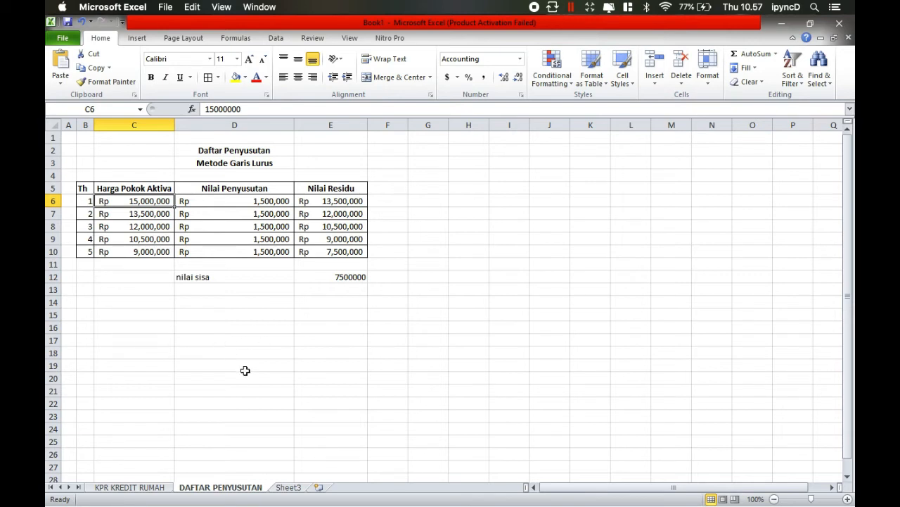
- On Sheet3, clear the copied values from D6:E10 and C7:C10 of the Metode Saldo Menurun table, keeping the year 1 cost
click(269, 490)
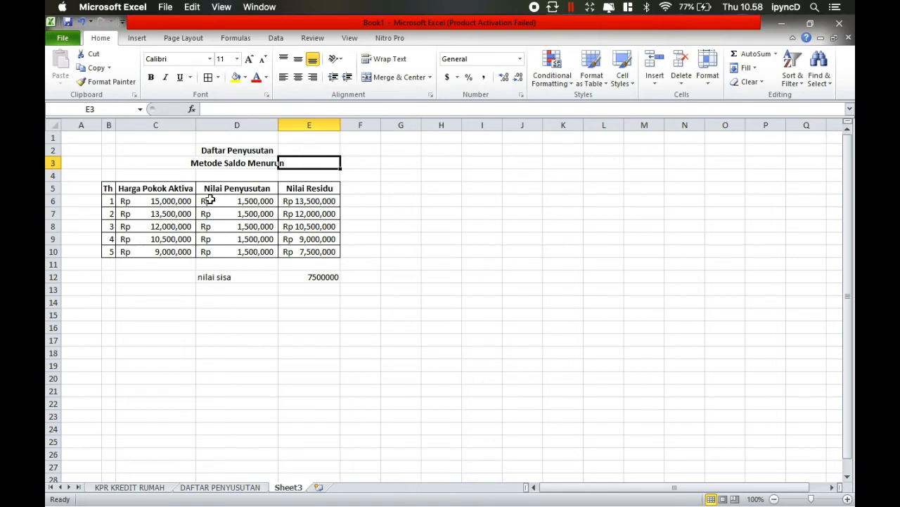
drag(211, 200, 305, 249)
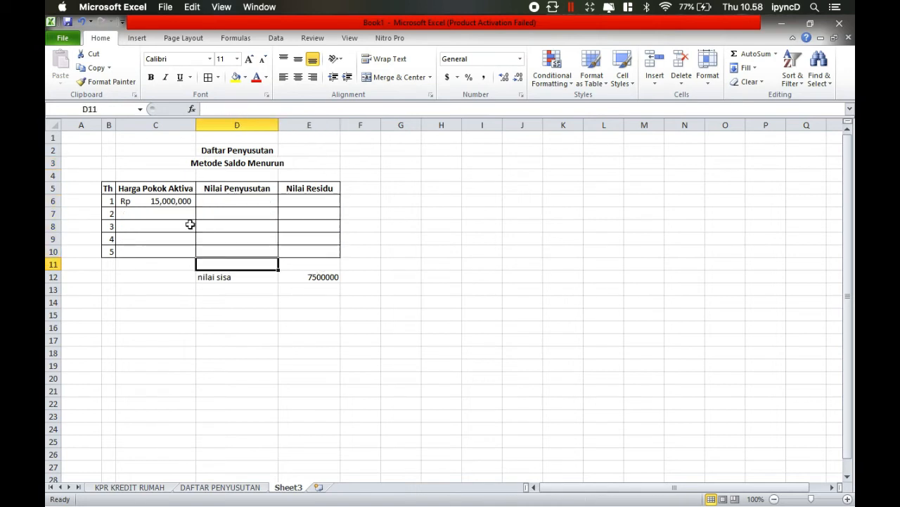
click(190, 224)
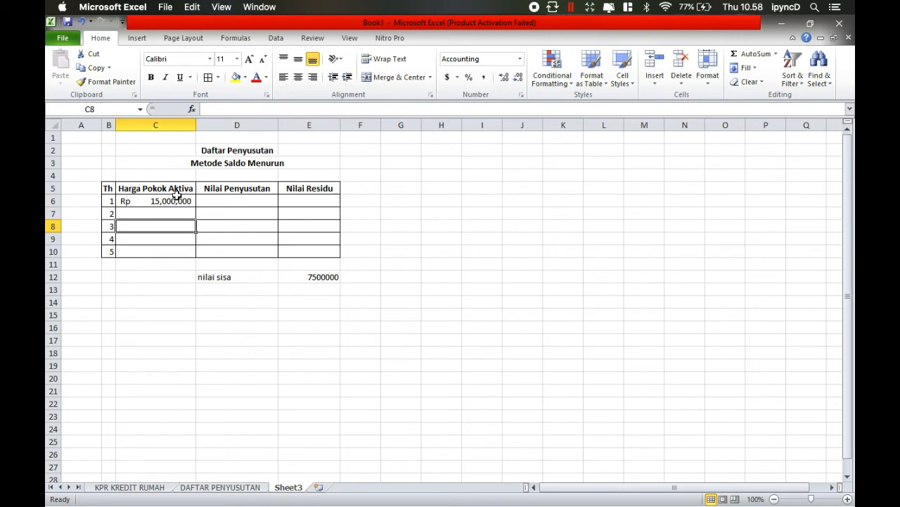
- Start the year 1 Nilai Penyusutan formula in D6 with the DB function, using $C$6 as the cost
click(226, 199)
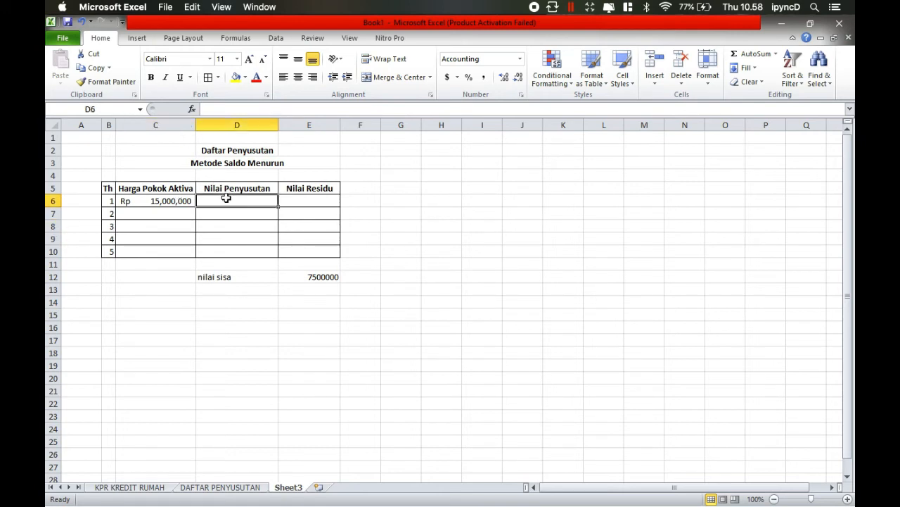
text(=)
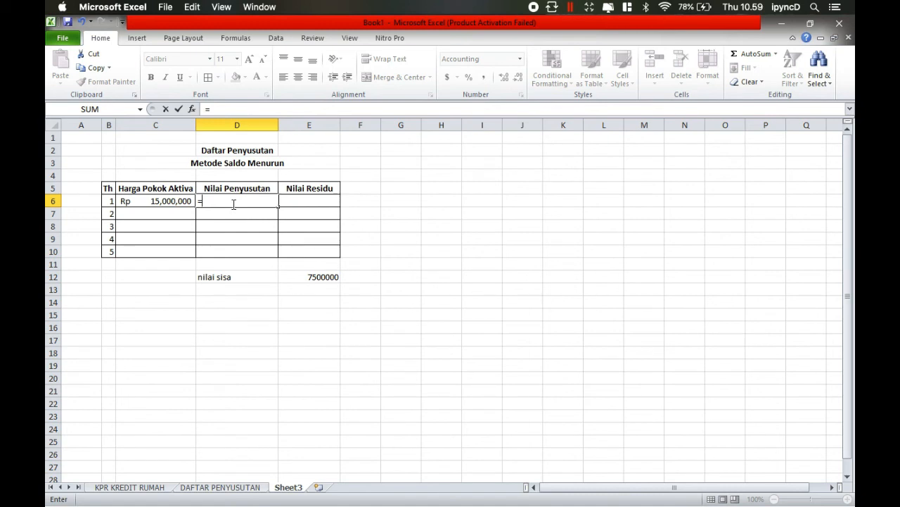
text($C$)
key(Return)
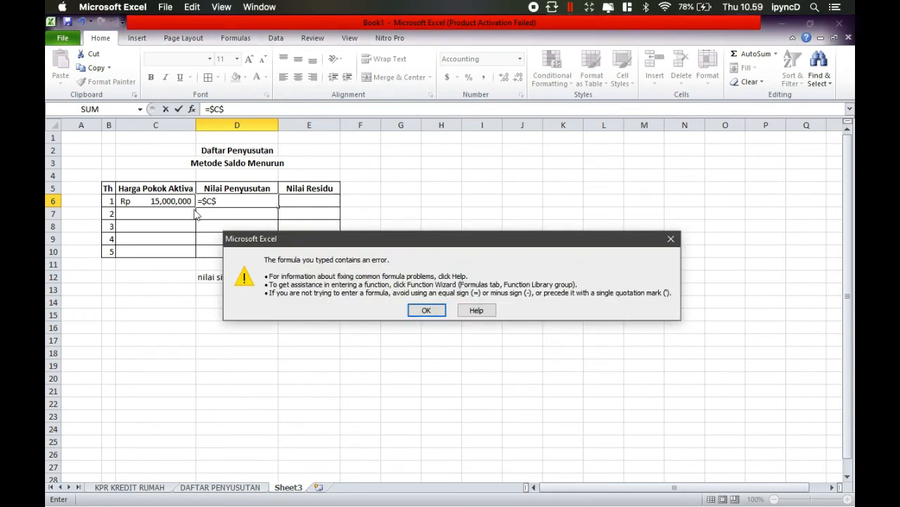
click(671, 240)
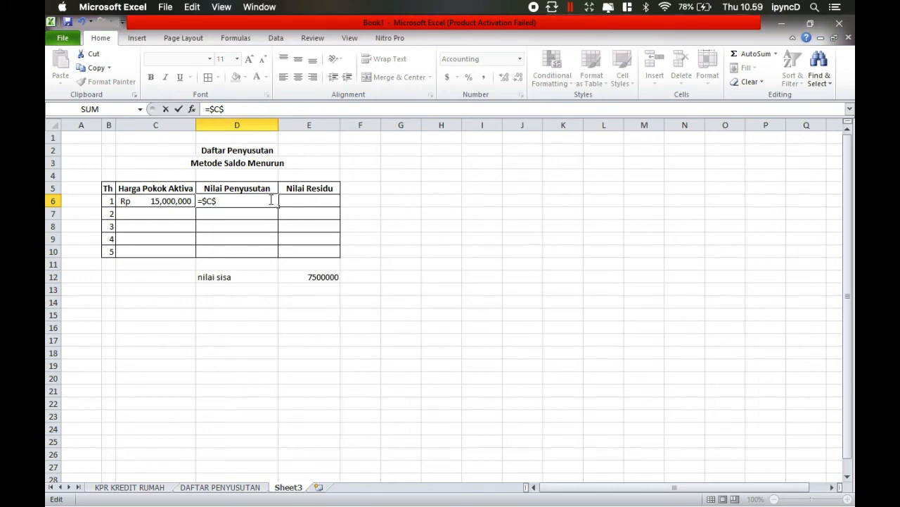
text(6)
text(DB)
text(()
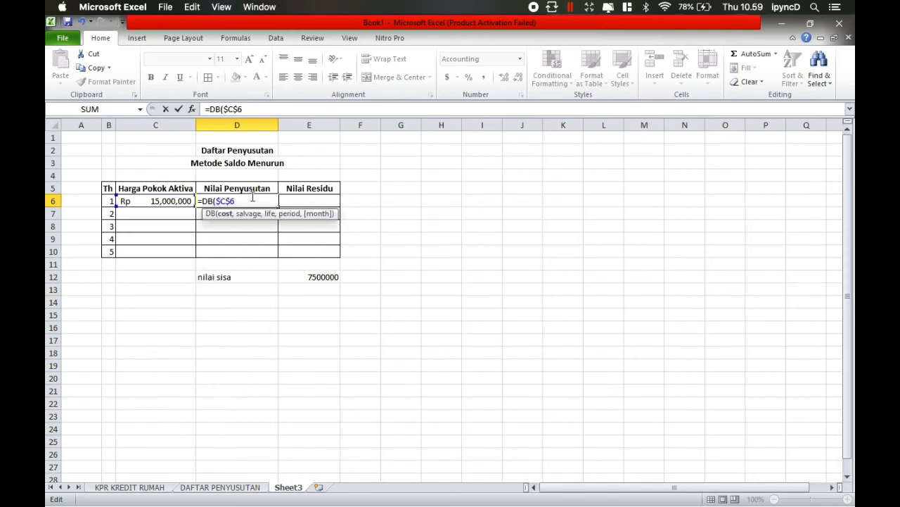
text(,)
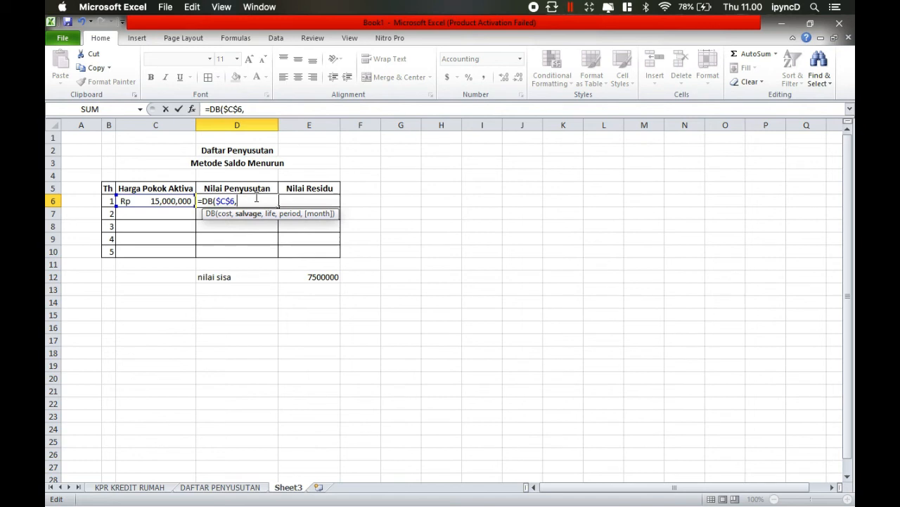
- Complete the DB formula in D6 with salvage $E$12, life 5 and period 1
text($)
text(E$12)
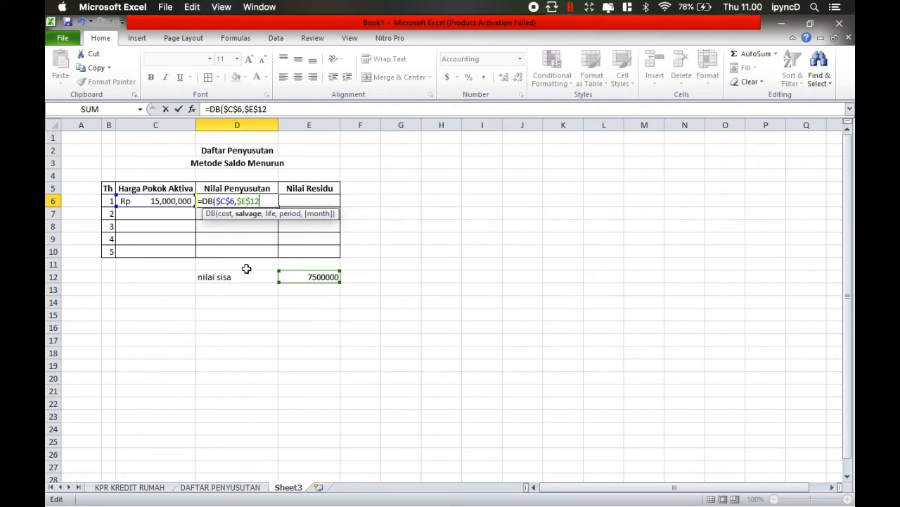
text(,5)
text(,1)
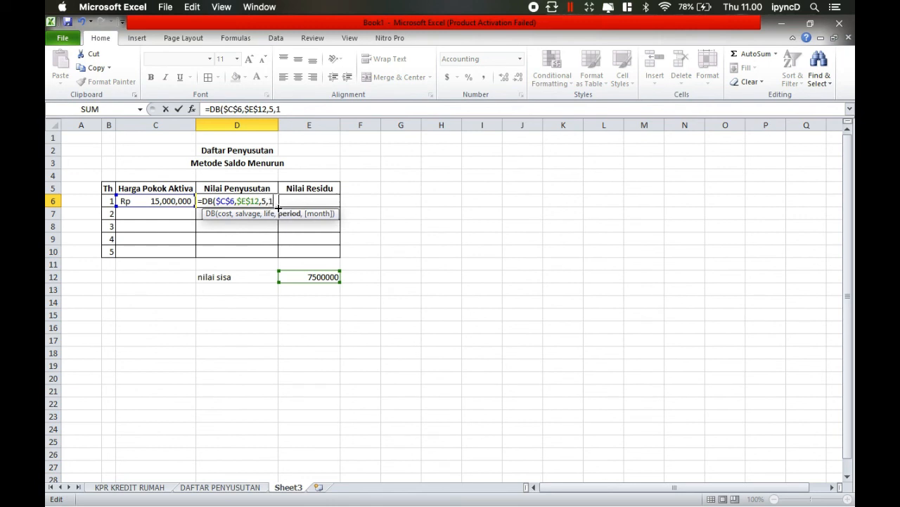
key(Return)
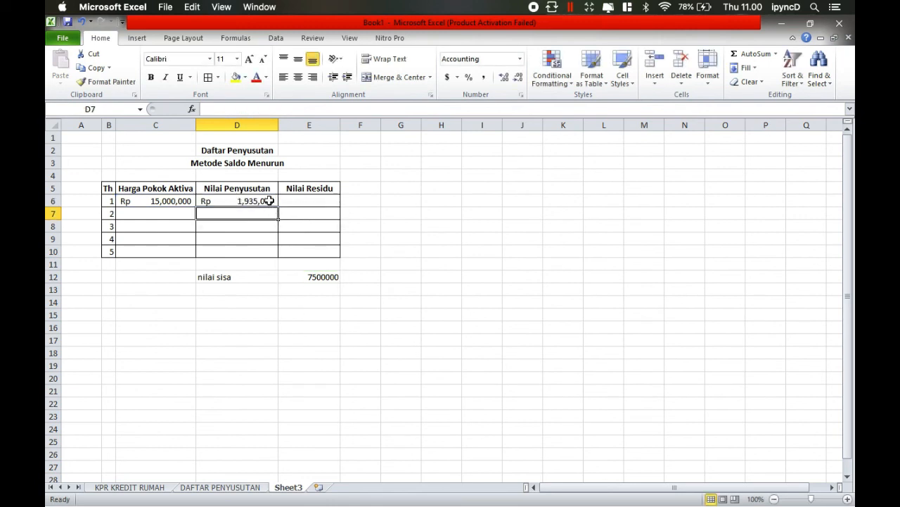
- Copy the full text of the DB formula from D6
click(250, 200)
click(251, 214)
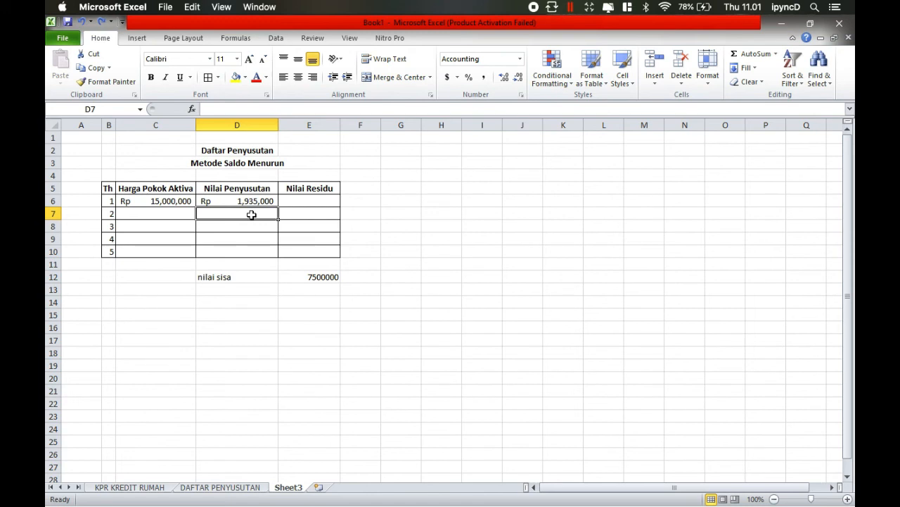
click(235, 202)
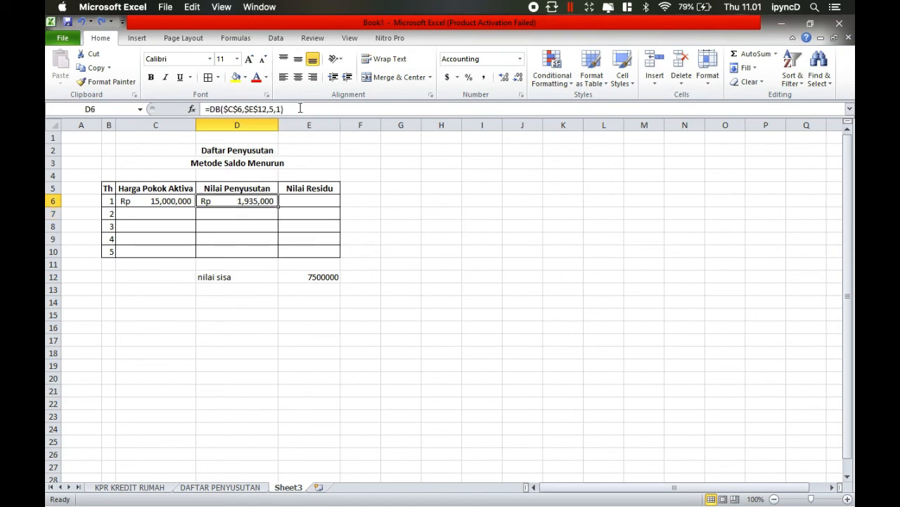
drag(300, 108, 203, 109)
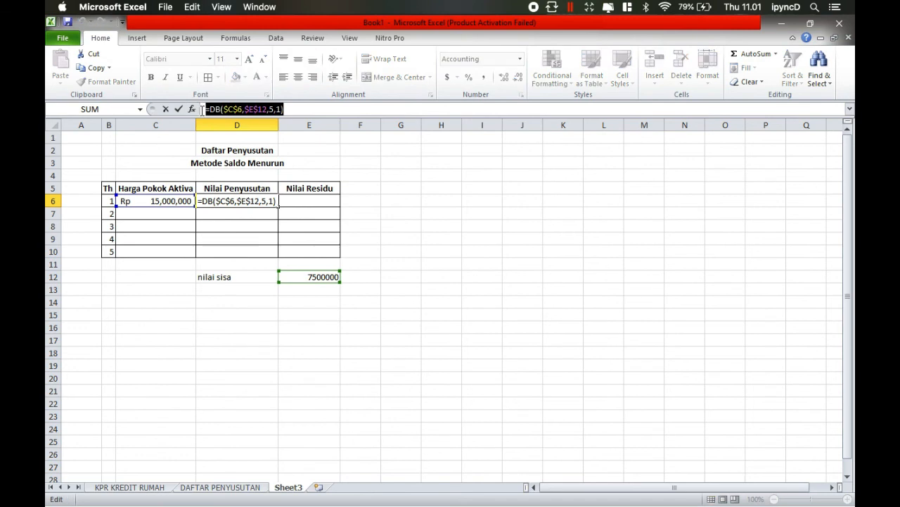
key(ctrl+c)
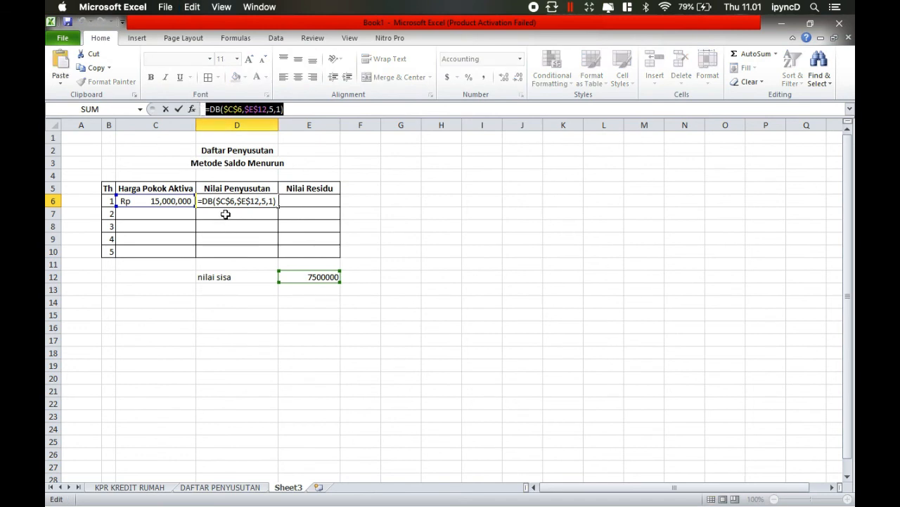
text(=)
click(225, 214)
key(ctrl+v)
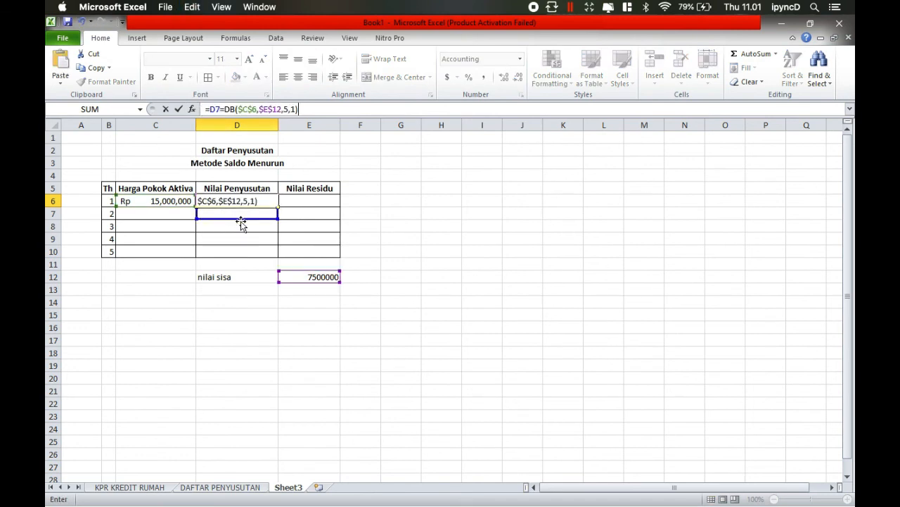
key(Return)
key(ctrl+z)
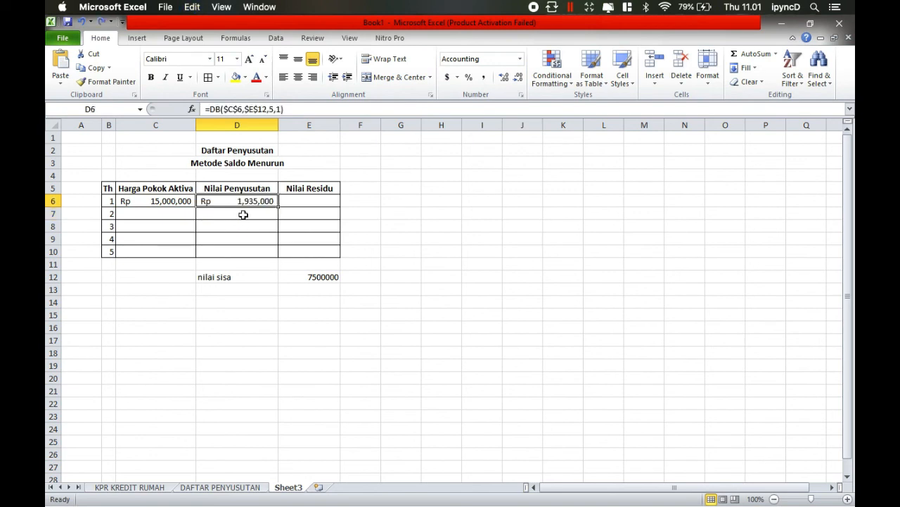
- Paste the copied DB formula into D7 and set its period to 2
click(243, 214)
key(ctrl+v)
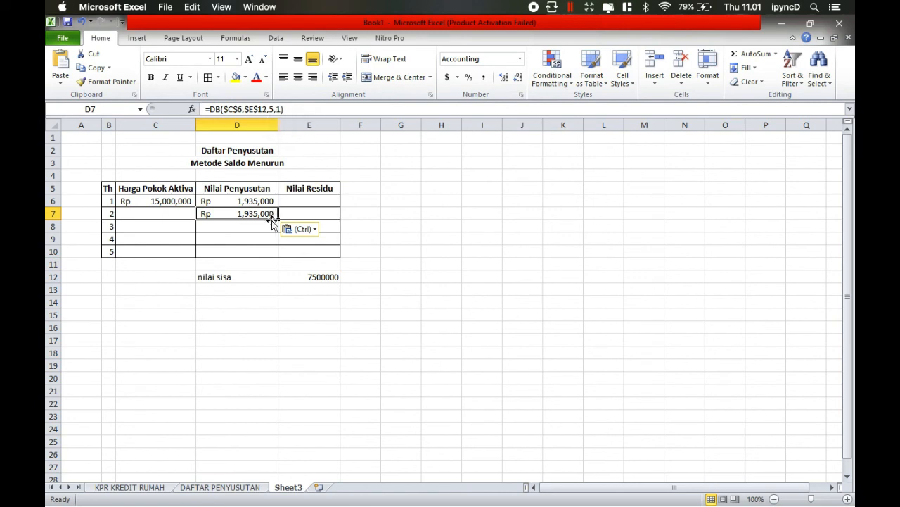
click(284, 109)
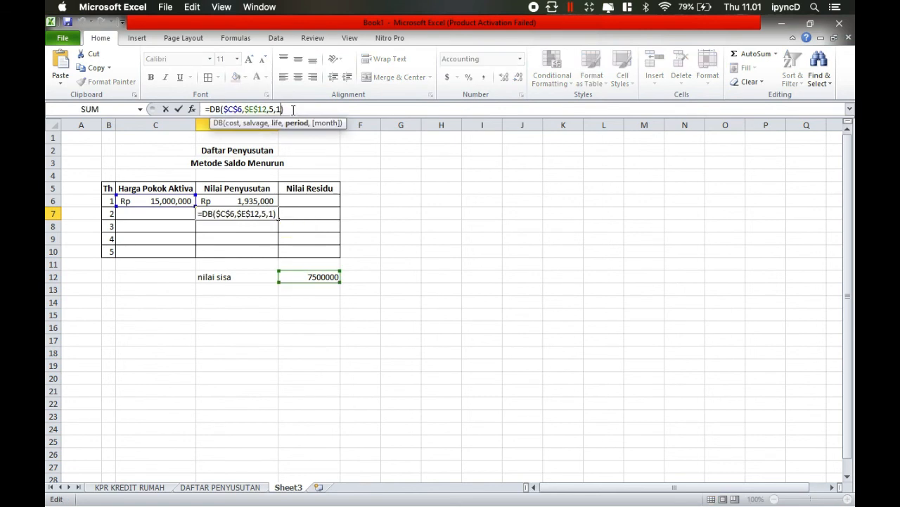
key(BackSpace)
text(2)
key(Return)
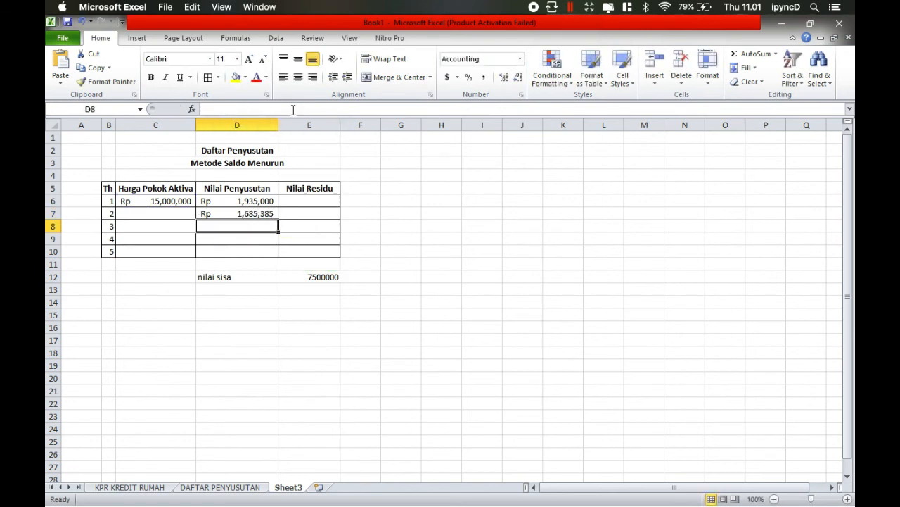
- Fill the D7 formula down to D10 and set the period in D8 to 3
click(268, 215)
drag(278, 220, 279, 257)
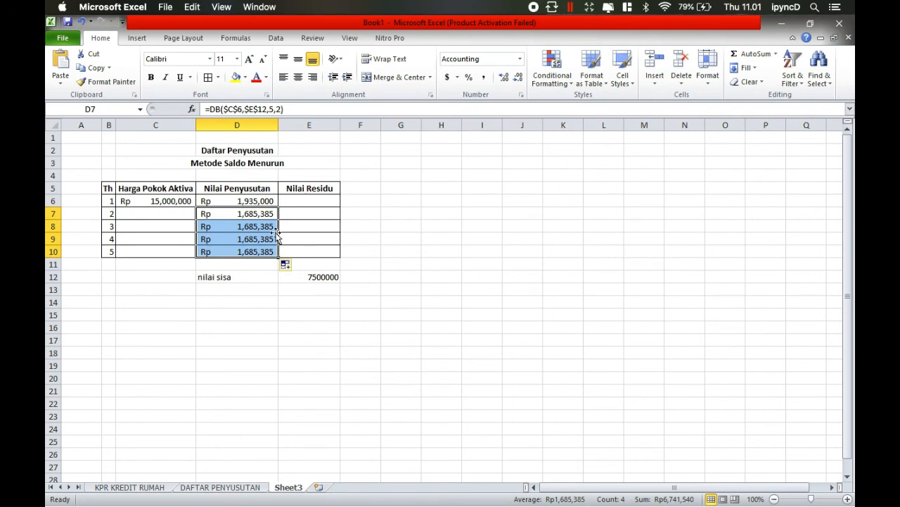
click(275, 226)
click(298, 110)
key(BackSpace)
key(BackSpace)
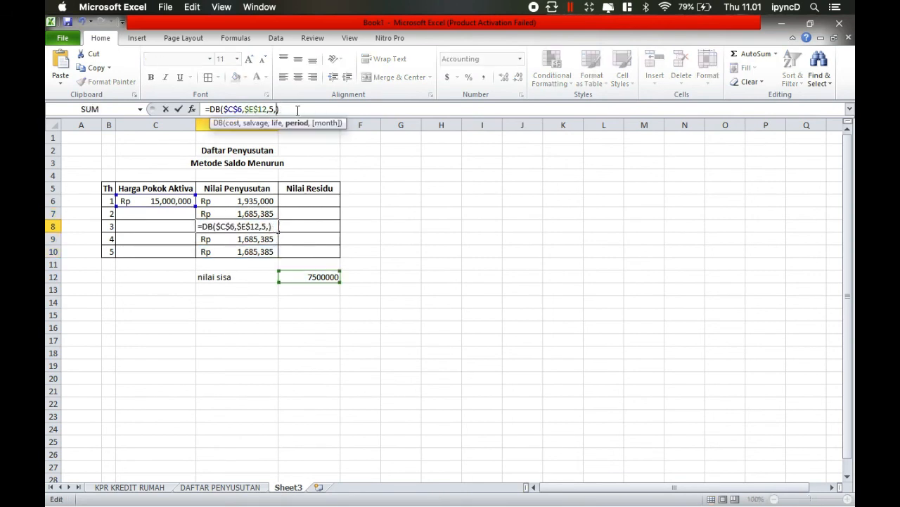
text(3))
key(Return)
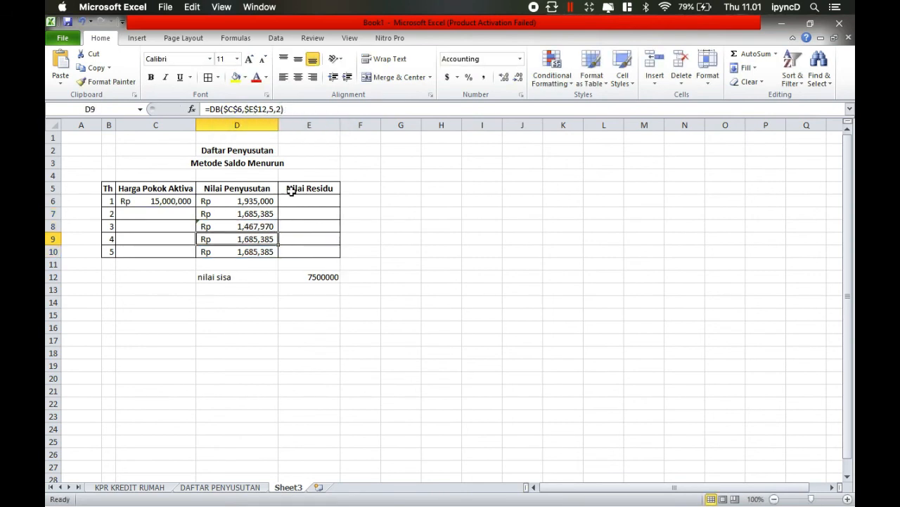
- Set the DB period to 4 in D9 and to 5 in D10
click(283, 110)
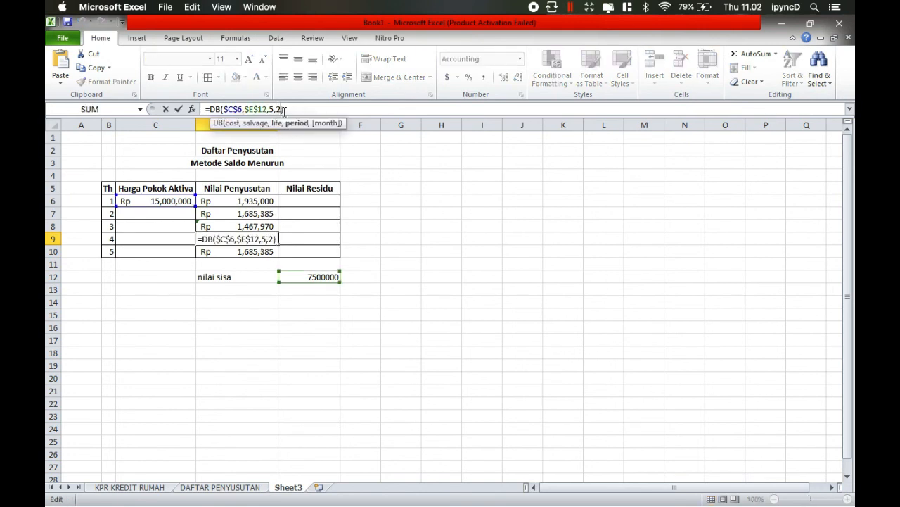
key(BackSpace)
text(4)
key(Return)
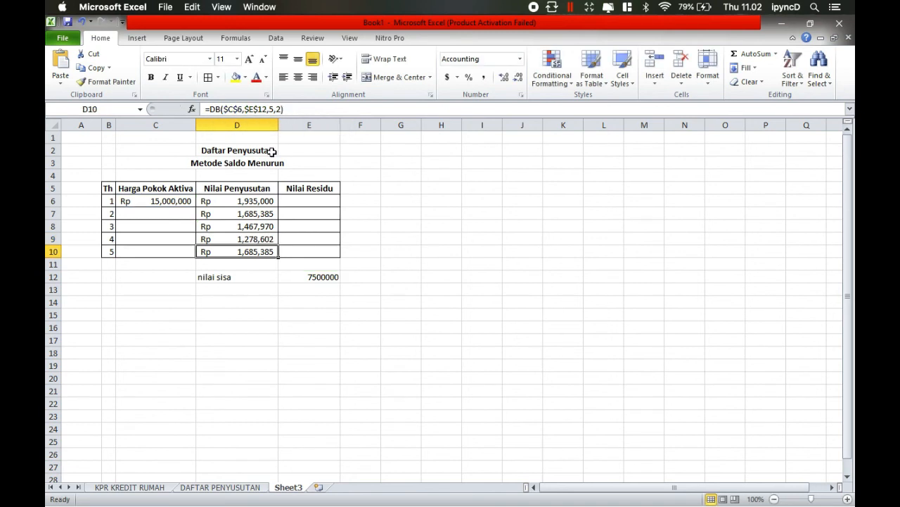
double_click(270, 252)
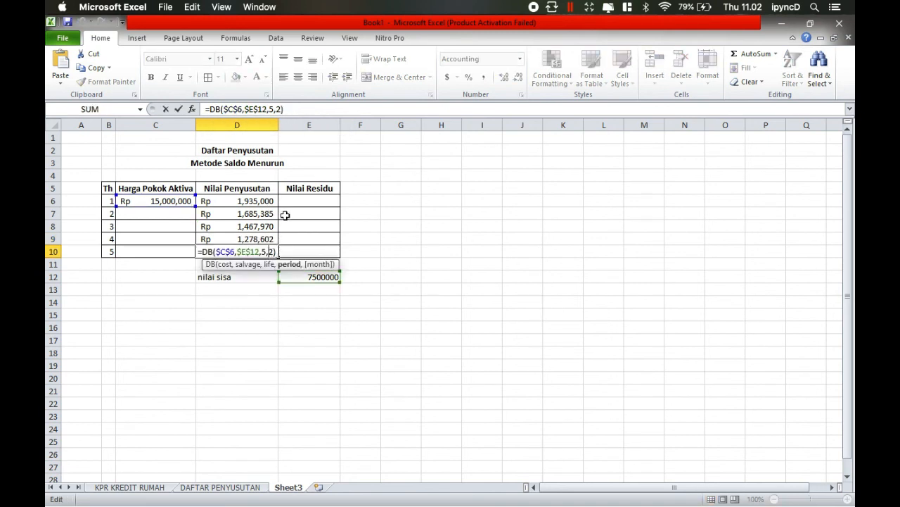
click(281, 109)
key(BackSpace)
text(5)
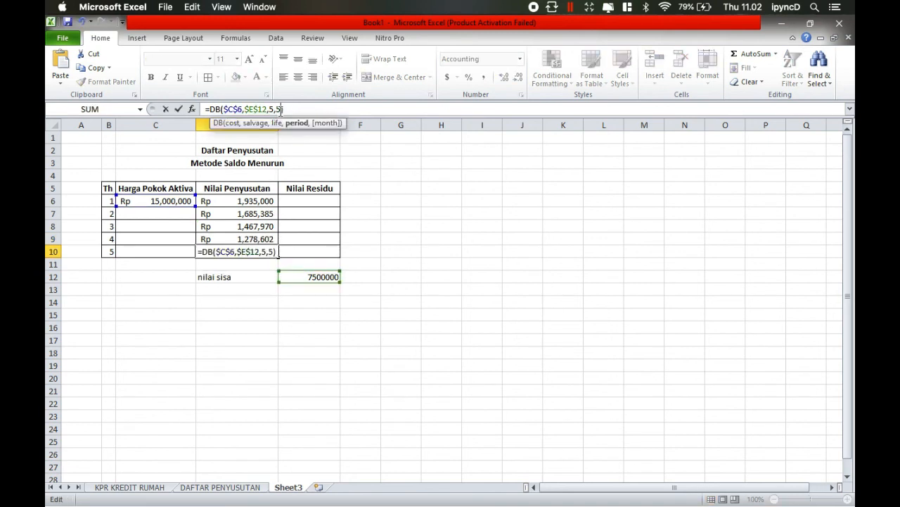
key(Return)
- Calculate the year 2 Harga Pokok Aktiva in C7 with =C6-D6
click(186, 205)
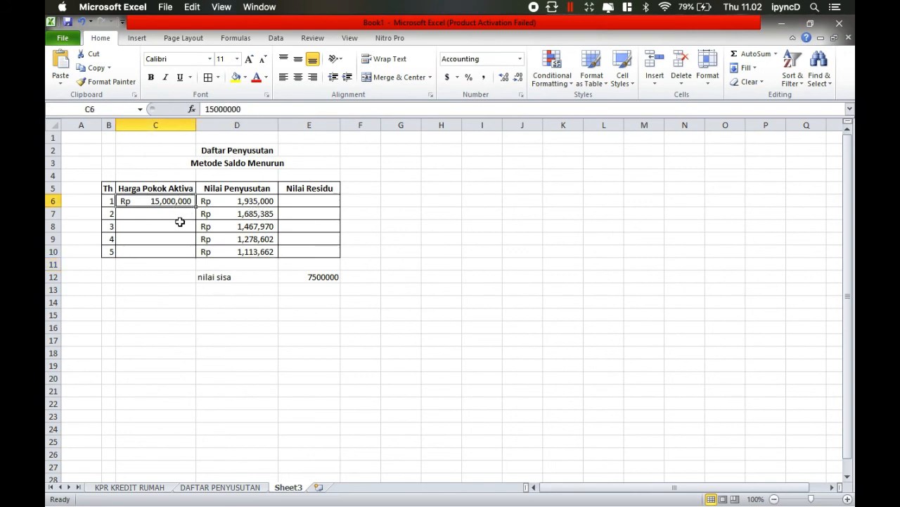
click(181, 223)
click(187, 211)
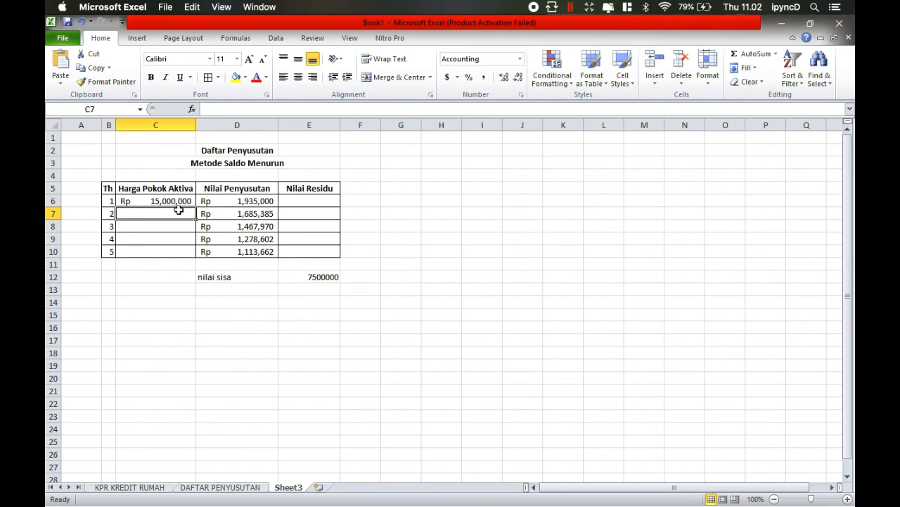
text(=)
click(175, 201)
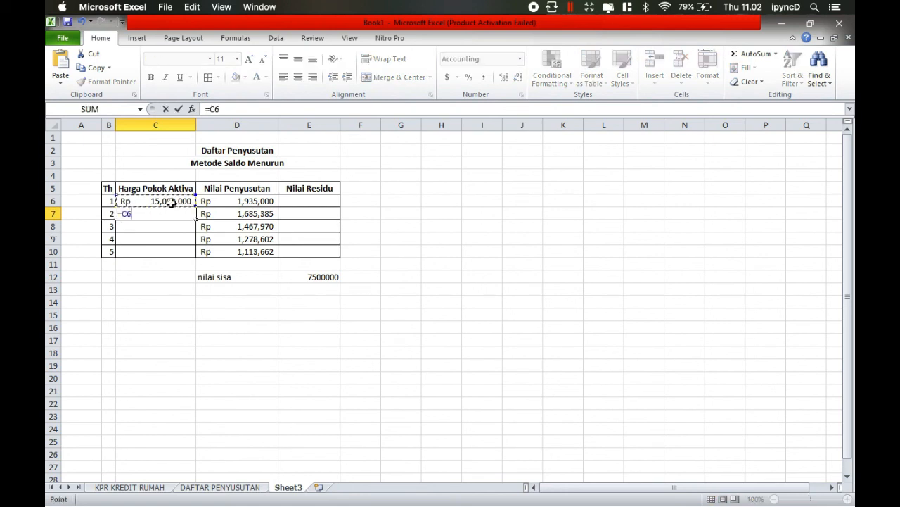
click(256, 203)
key(Return)
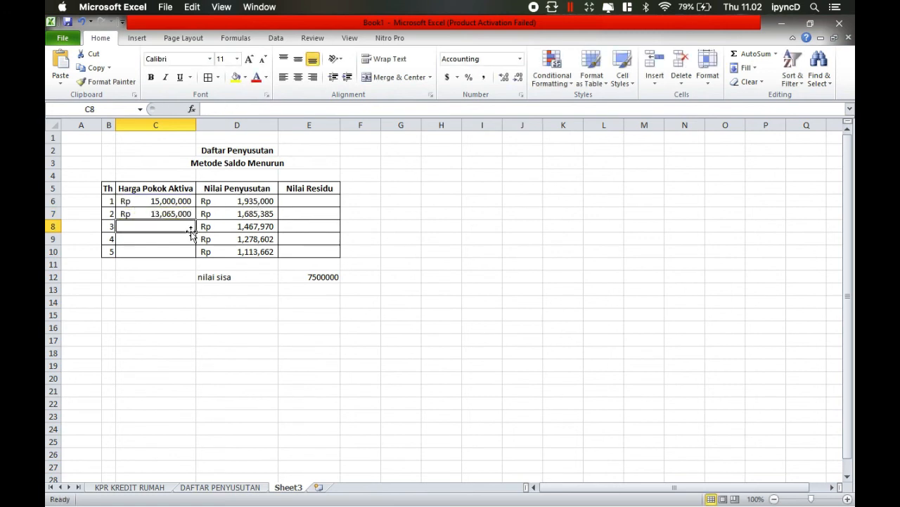
- Calculate the year 3 Harga Pokok Aktiva in C8 with =C7-D7
text(=)
click(161, 215)
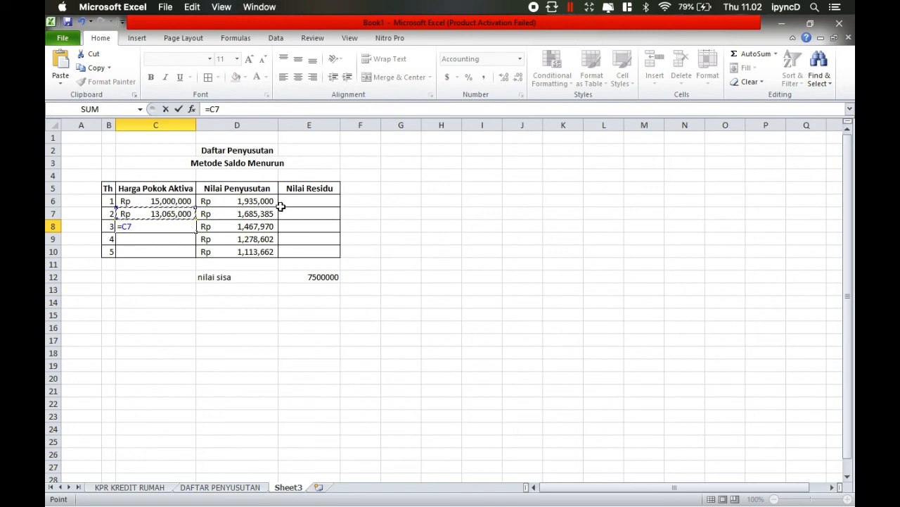
text(-)
click(245, 214)
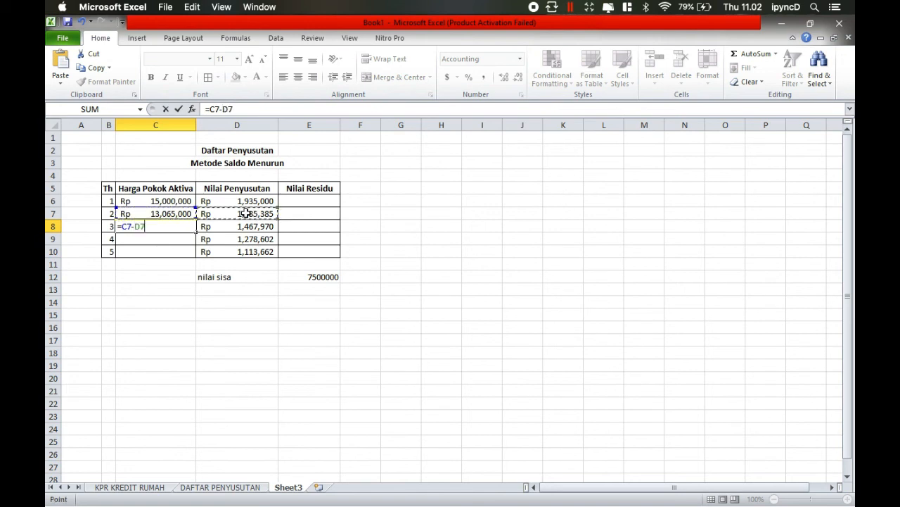
key(Return)
- Calculate the year 4 Harga Pokok Aktiva in C9 with =C8-D8
text(=)
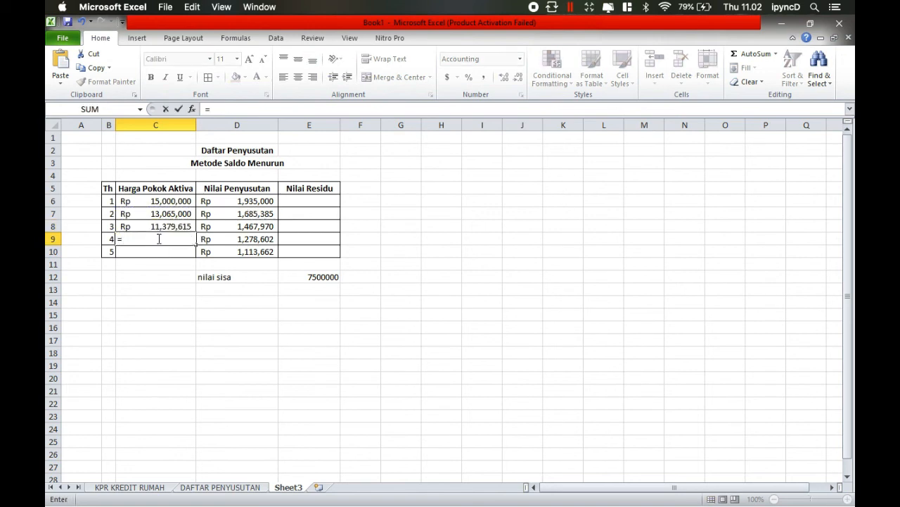
click(159, 226)
text(-)
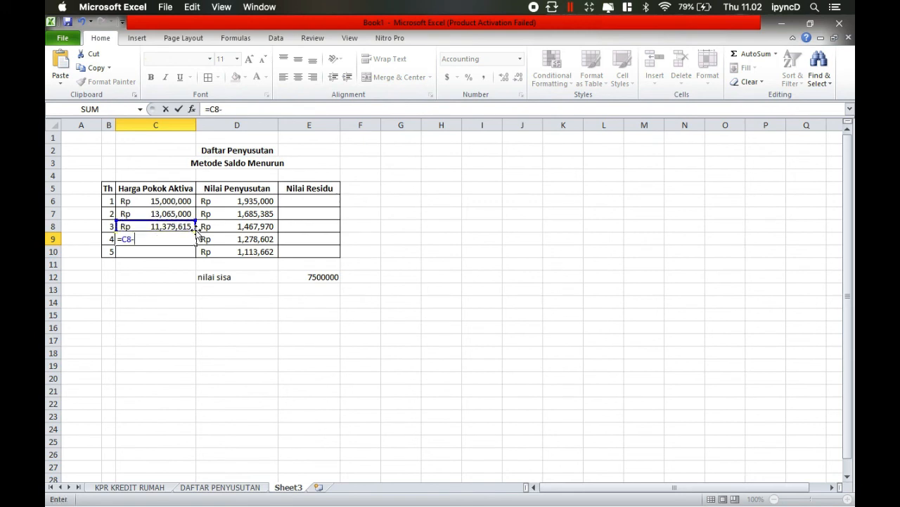
click(242, 227)
key(Return)
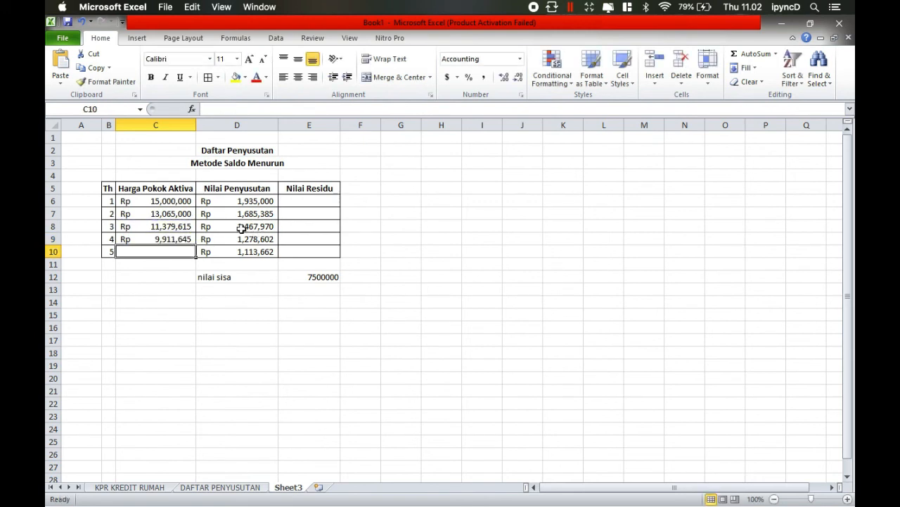
- Calculate the year 5 Harga Pokok Aktiva in C10 with =C9-D9
text(=)
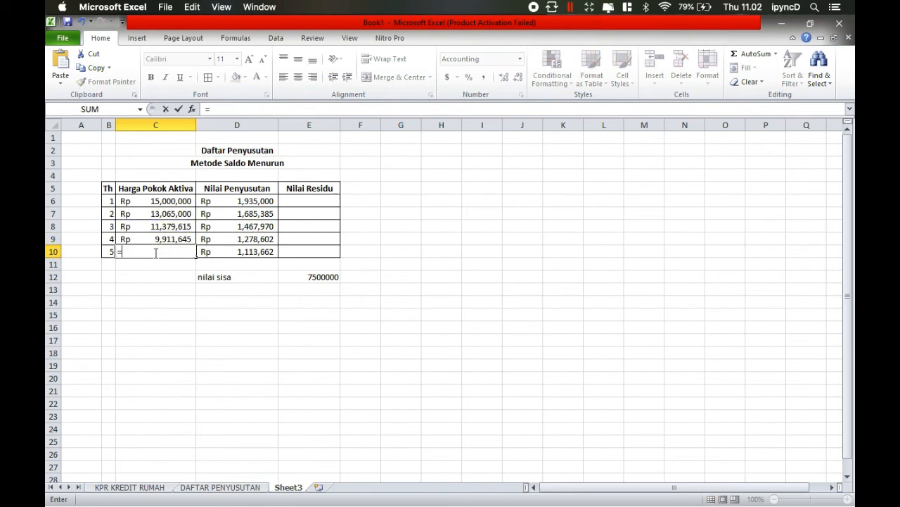
click(166, 239)
text(-)
click(230, 240)
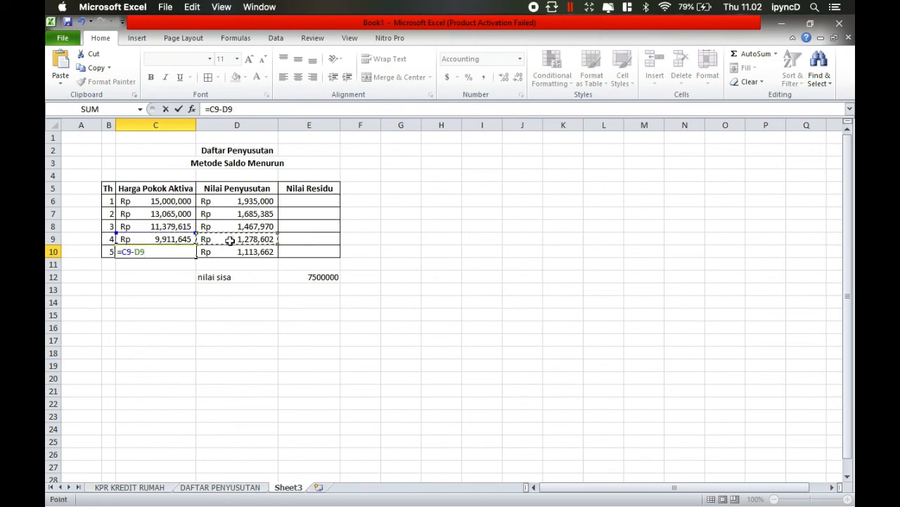
key(Return)
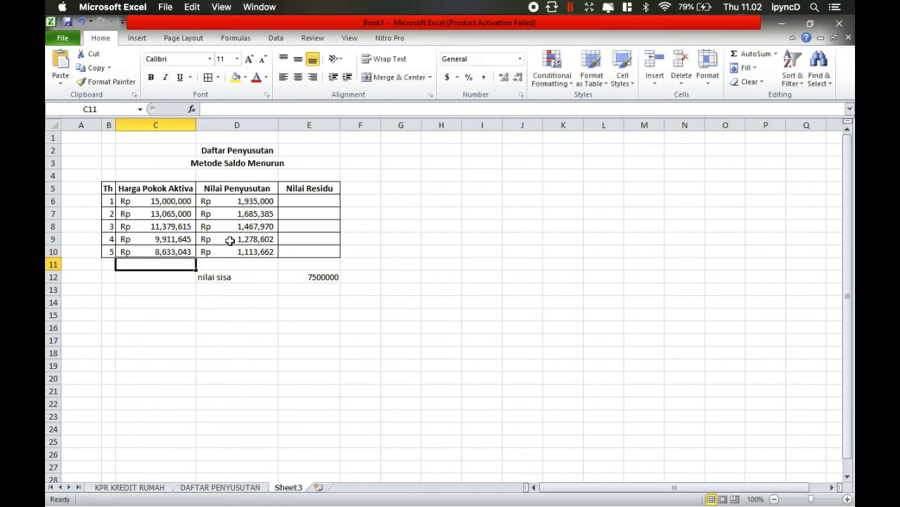
- Calculate the year 1 Nilai Residu in E6 with =C6-D6
click(323, 199)
text(=)
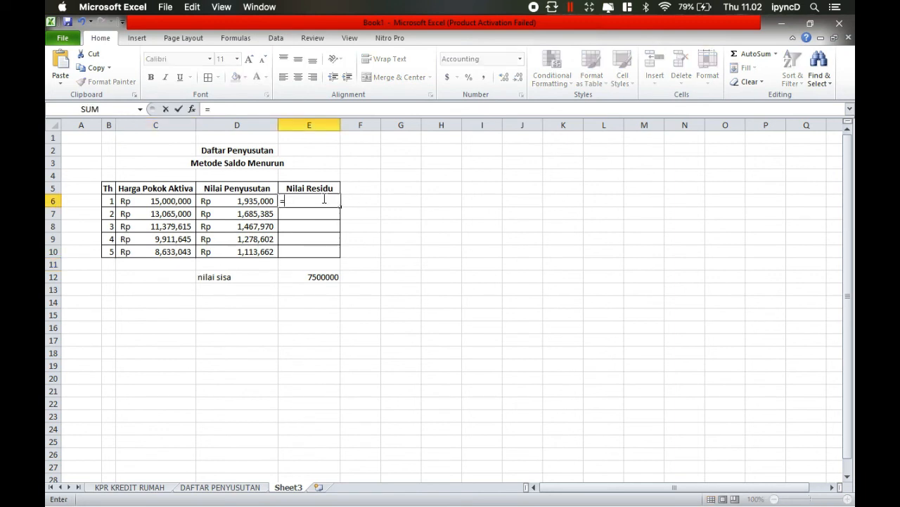
click(185, 201)
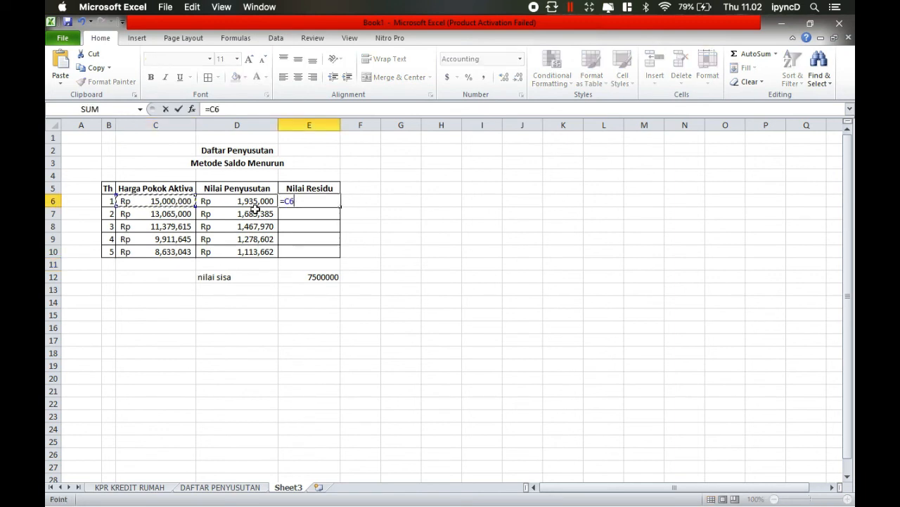
text(-)
click(250, 201)
key(Return)
- Fill the Nilai Residu formula from E6 down to E10 for years 2 to 5
click(297, 202)
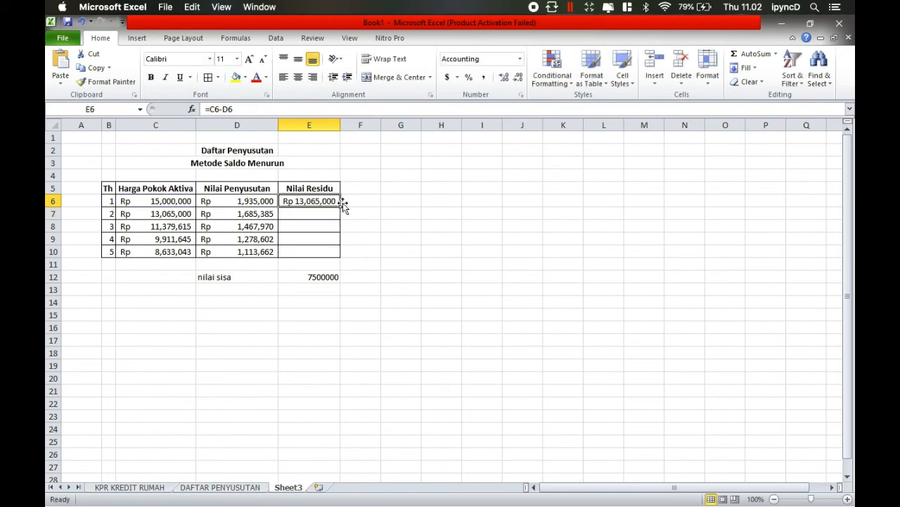
drag(343, 208, 344, 264)
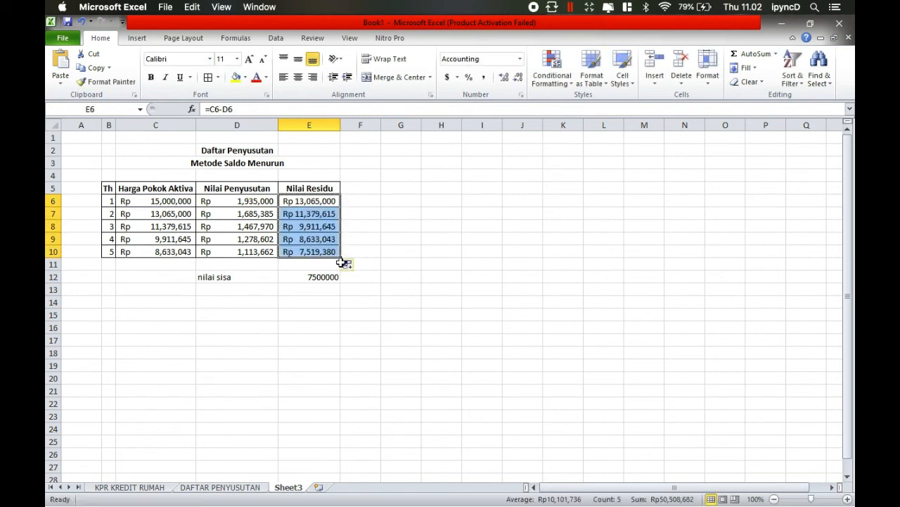
click(405, 254)
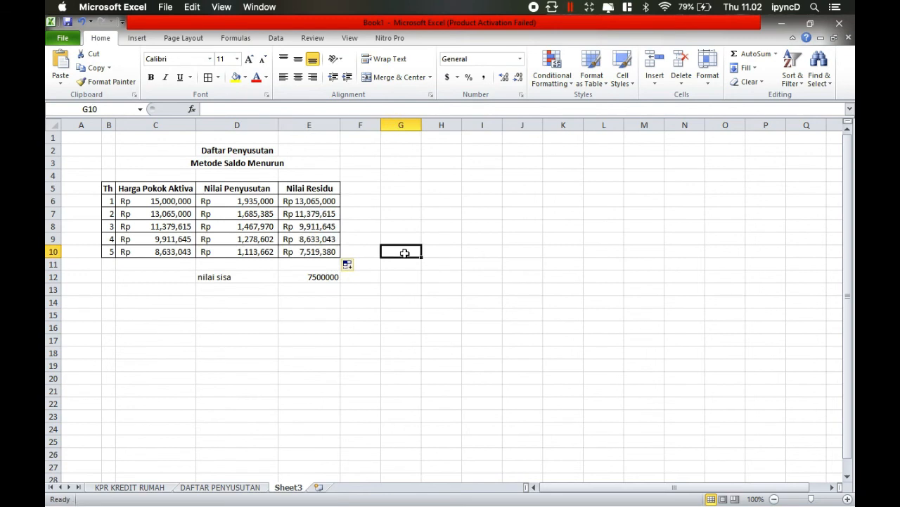